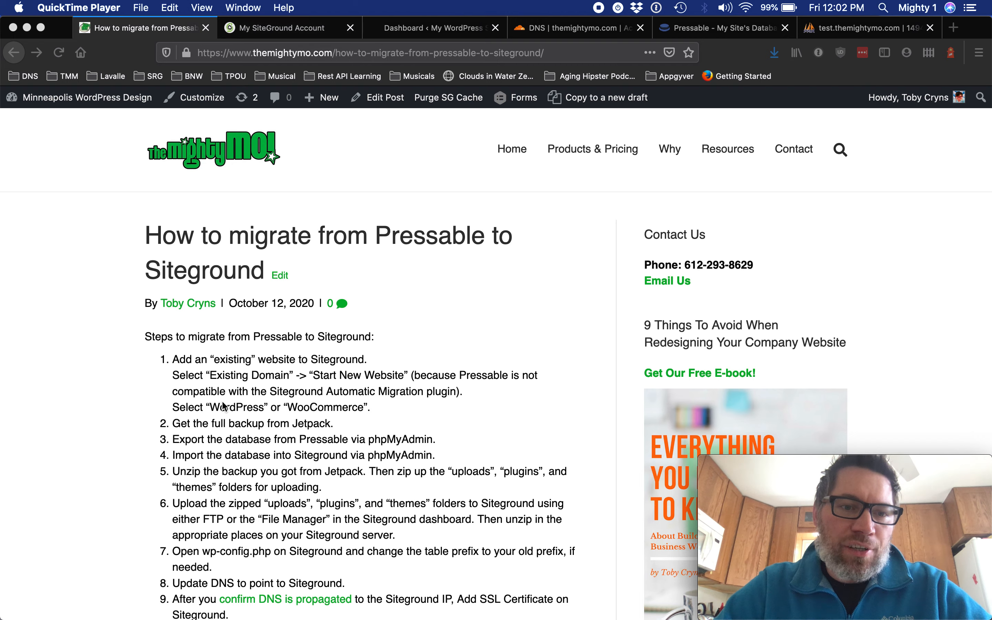
Start adding a new website in the SiteGround account, hosted on the TMM Sites 2 plan.
click(297, 28)
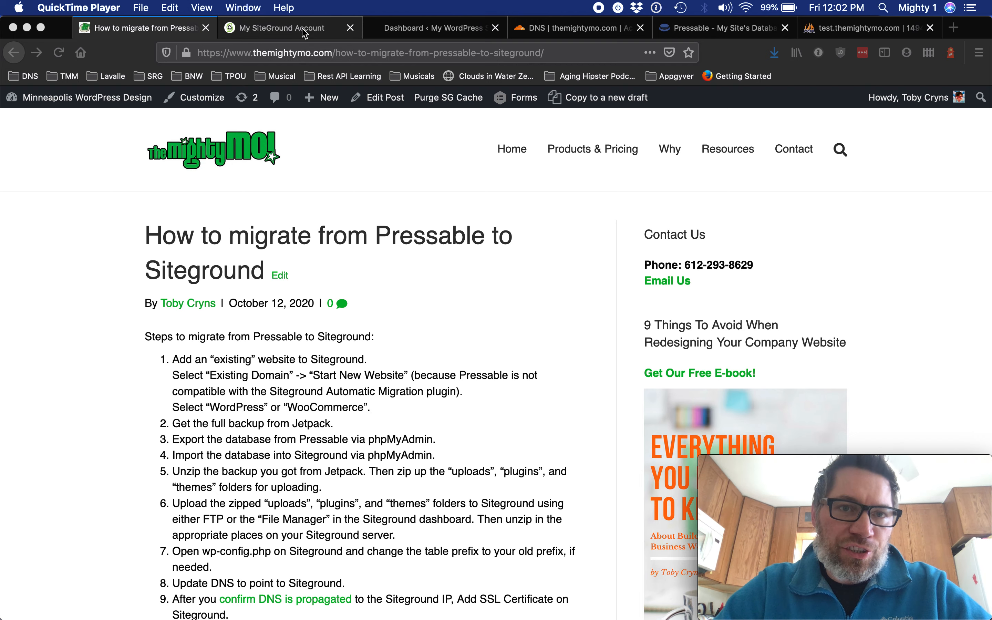
click(864, 159)
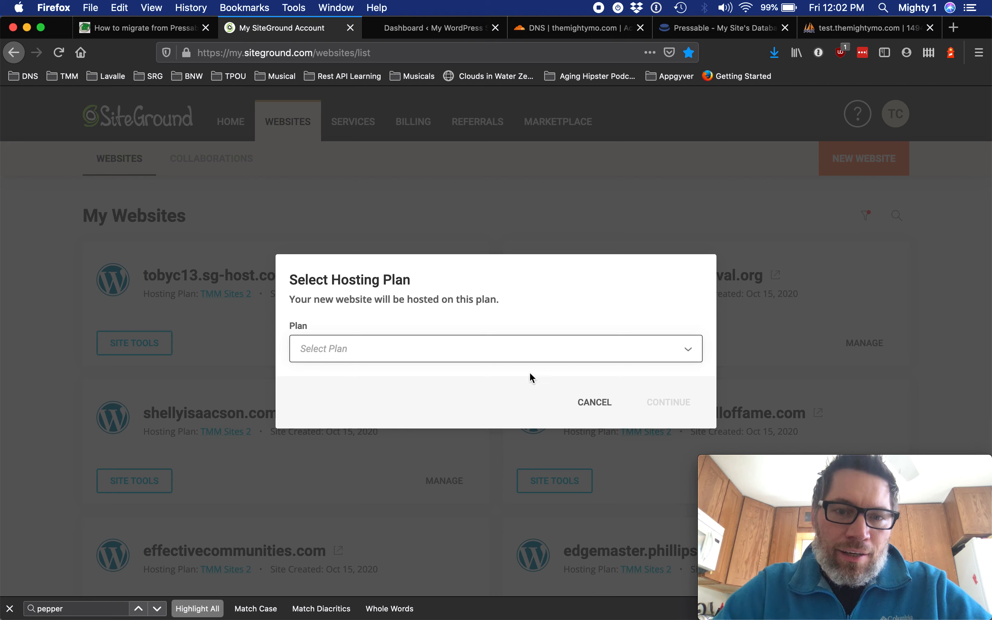
click(525, 353)
click(492, 428)
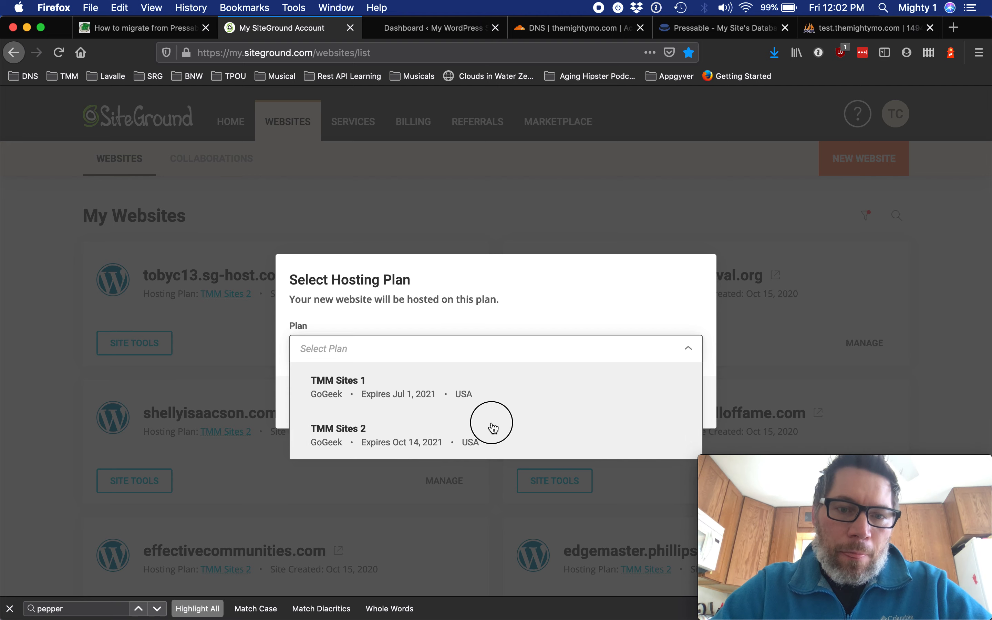
click(664, 404)
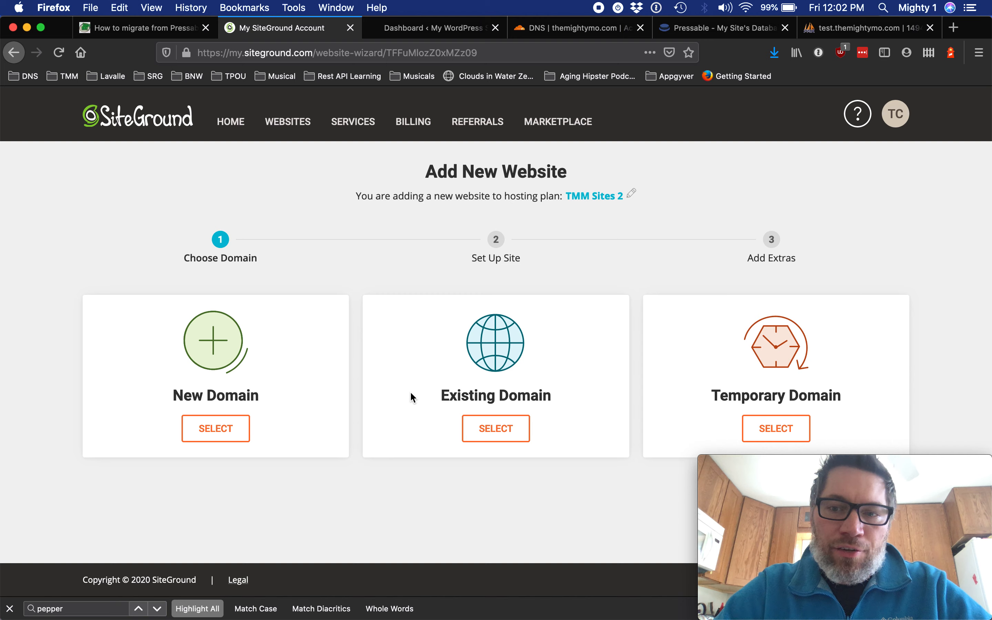
Choose a temporary domain for the new website and continue to site setup.
click(785, 429)
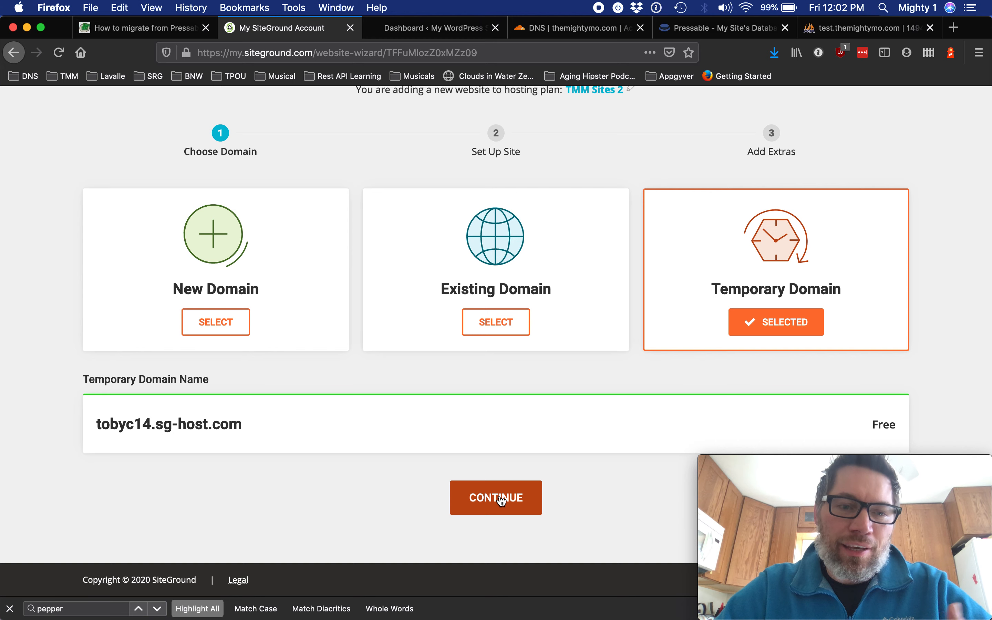
click(501, 498)
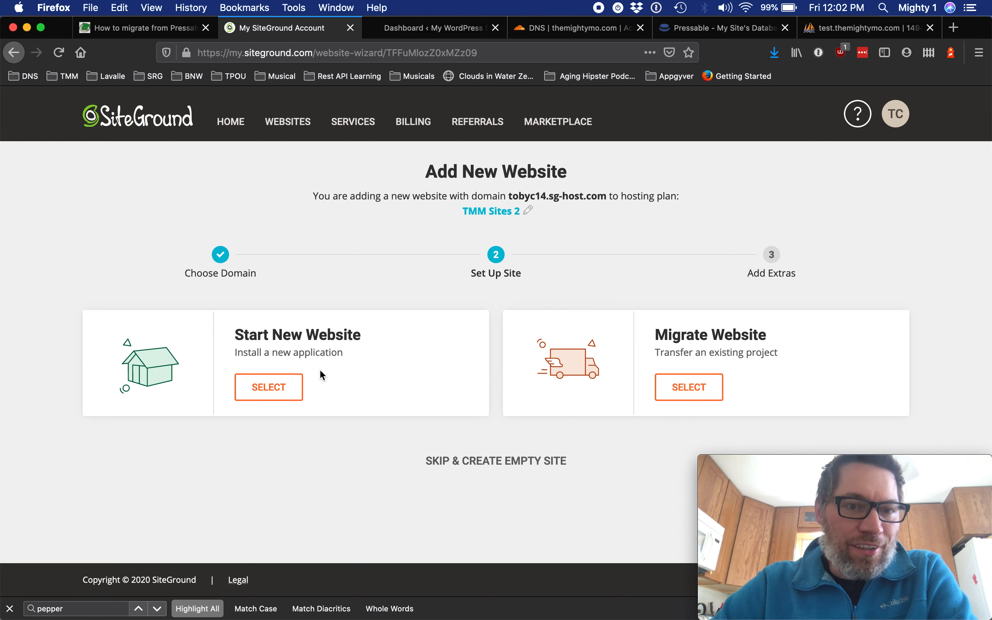
Select Start New Website with the WordPress application and open the login email field.
click(292, 391)
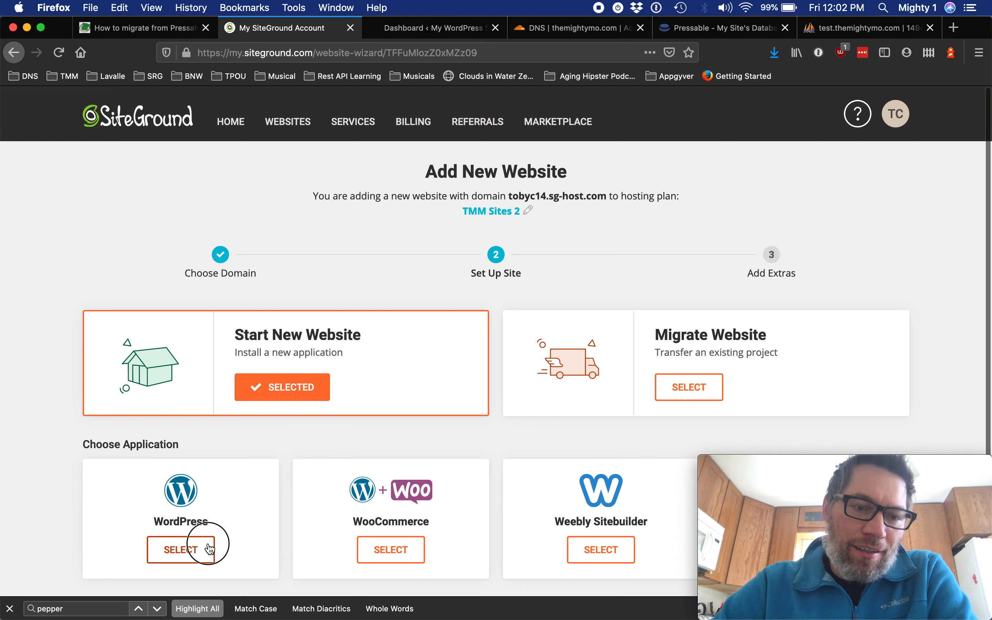
click(178, 549)
click(484, 375)
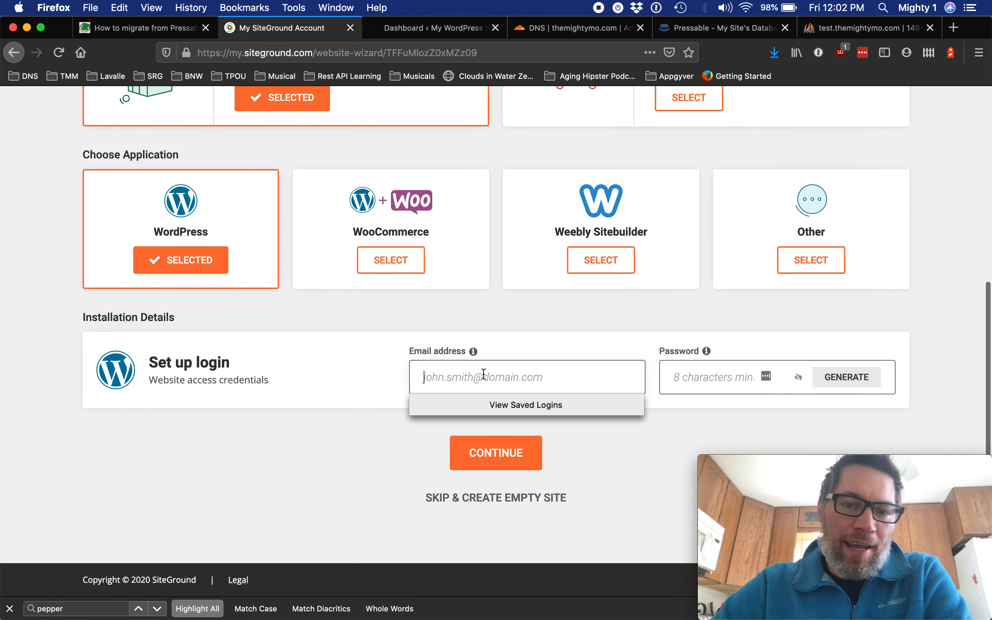
Generate a password for the new WordPress site's login.
click(796, 380)
click(844, 378)
click(697, 377)
click(527, 385)
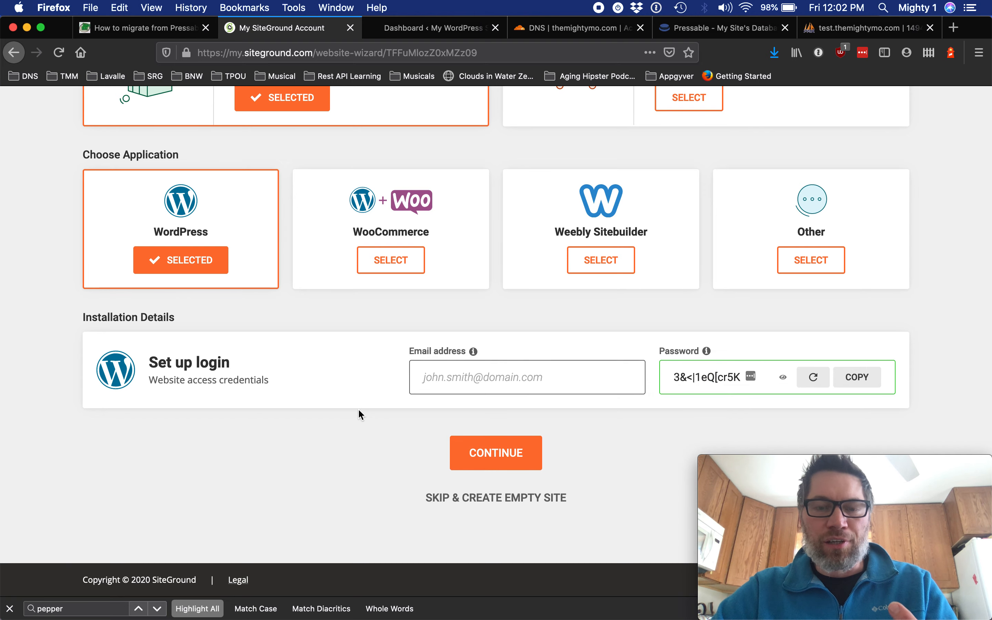
Leave the wizard and open Site Tools for the tobyc13.sg-host.com website.
scroll(358, 408, up, 10)
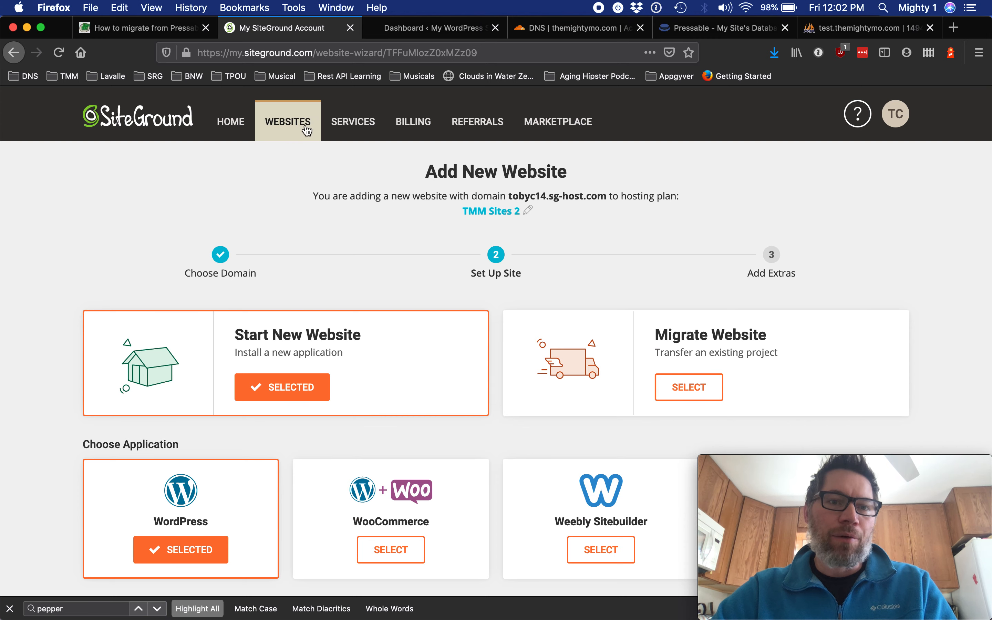
click(288, 122)
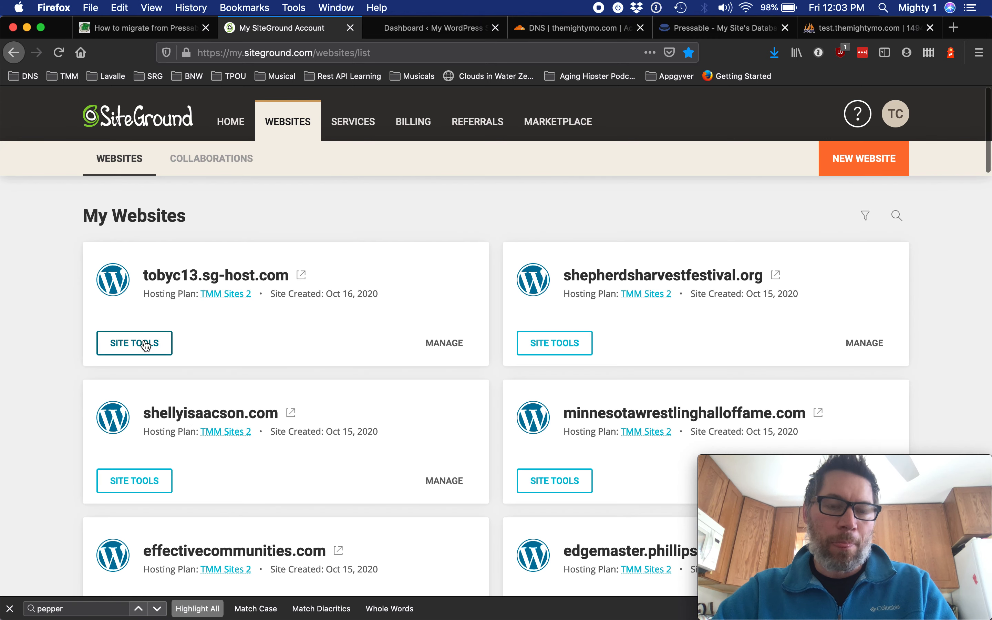
click(145, 348)
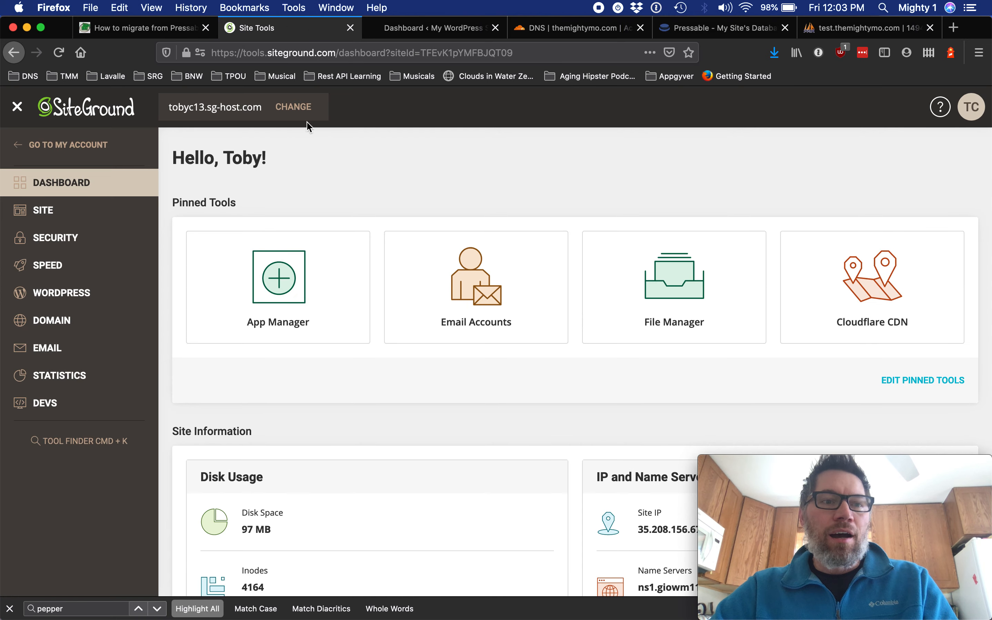
Open FTP Accounts under Site and enter themightymo as the new FTP account name.
click(83, 210)
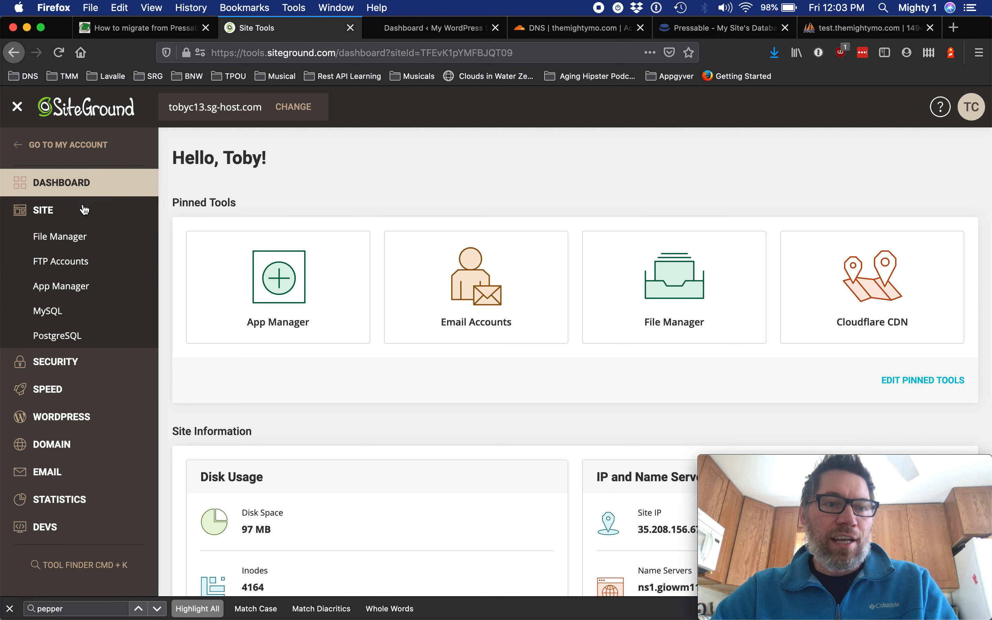
click(71, 266)
click(242, 313)
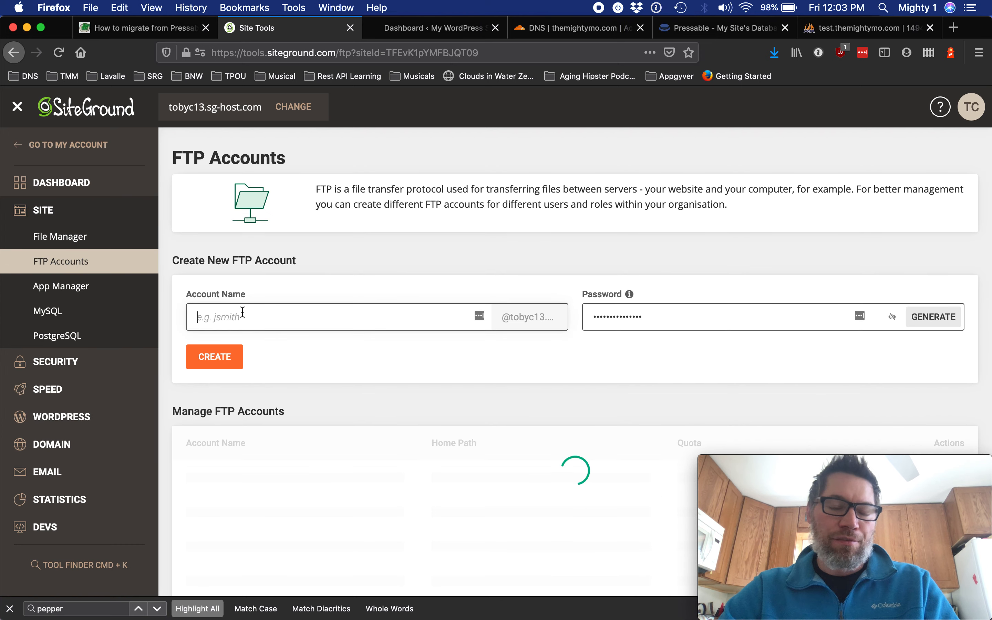
text(themightymo)
key(Tab)
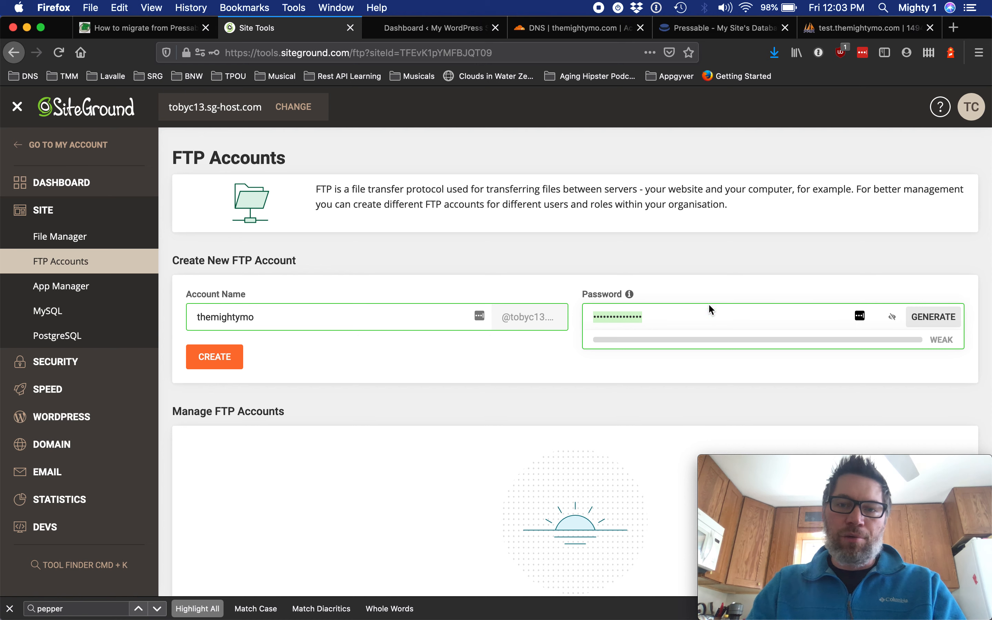
Generate and select a strong FTP account password, then create the FTP account.
click(892, 317)
click(919, 320)
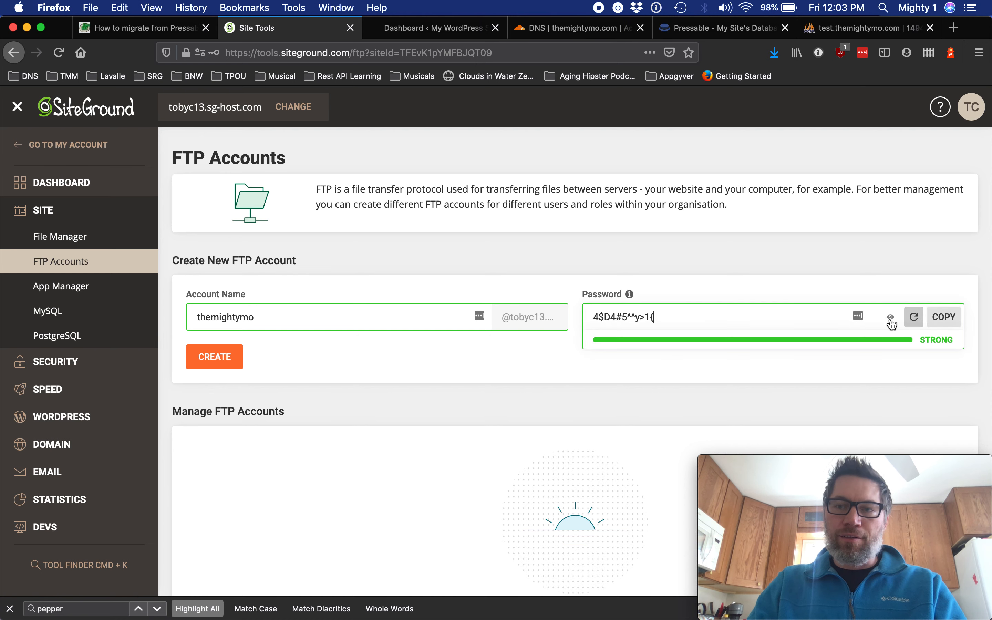
triple_click(706, 323)
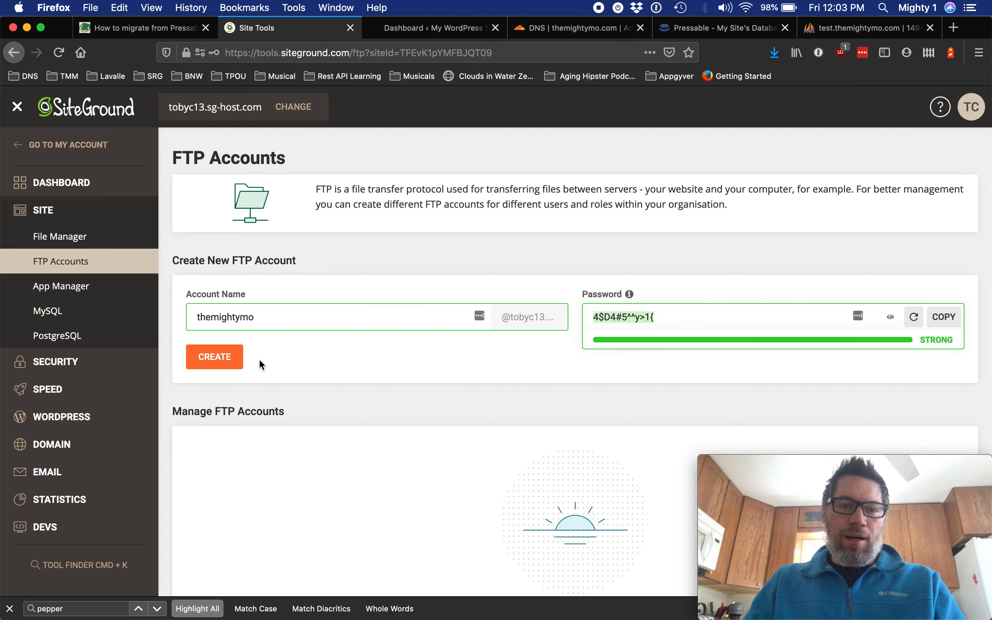
click(217, 357)
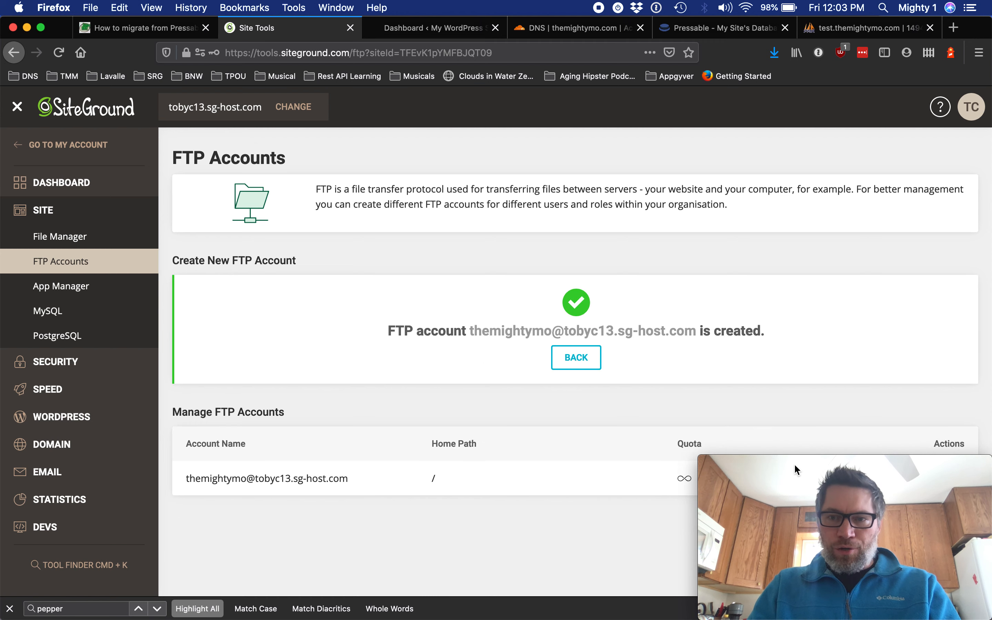
drag(538, 618, 543, 534)
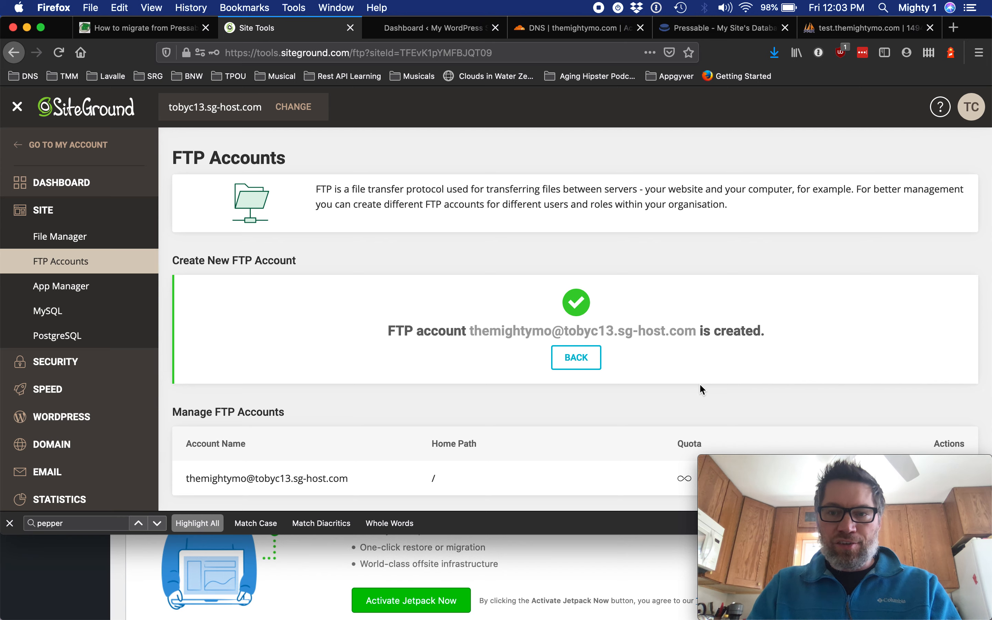
drag(567, 534, 573, 619)
drag(794, 468, 509, 491)
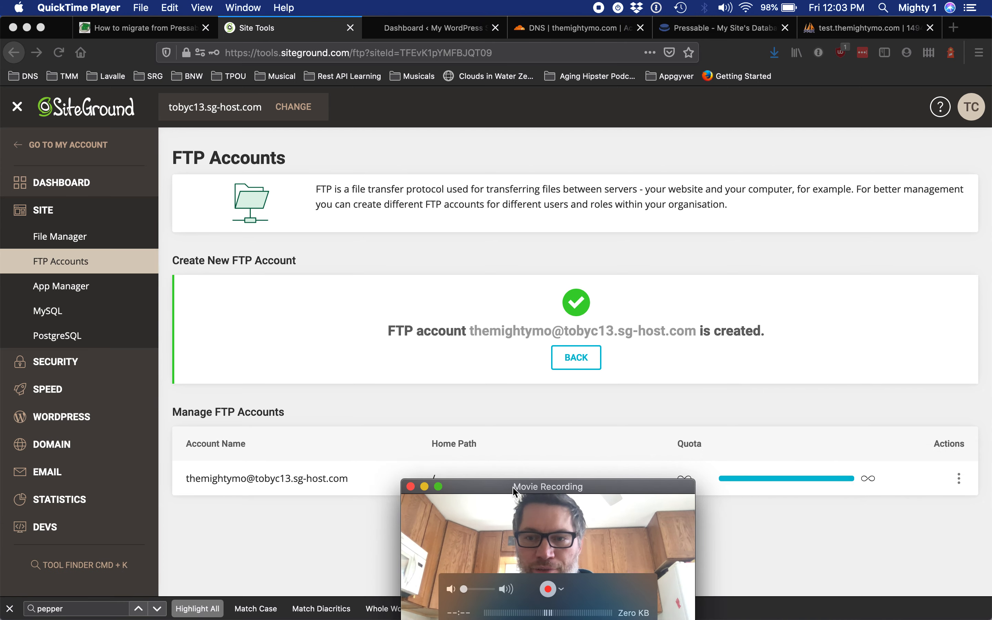
click(792, 578)
View the FTP credentials of the themightymo FTP account.
click(959, 479)
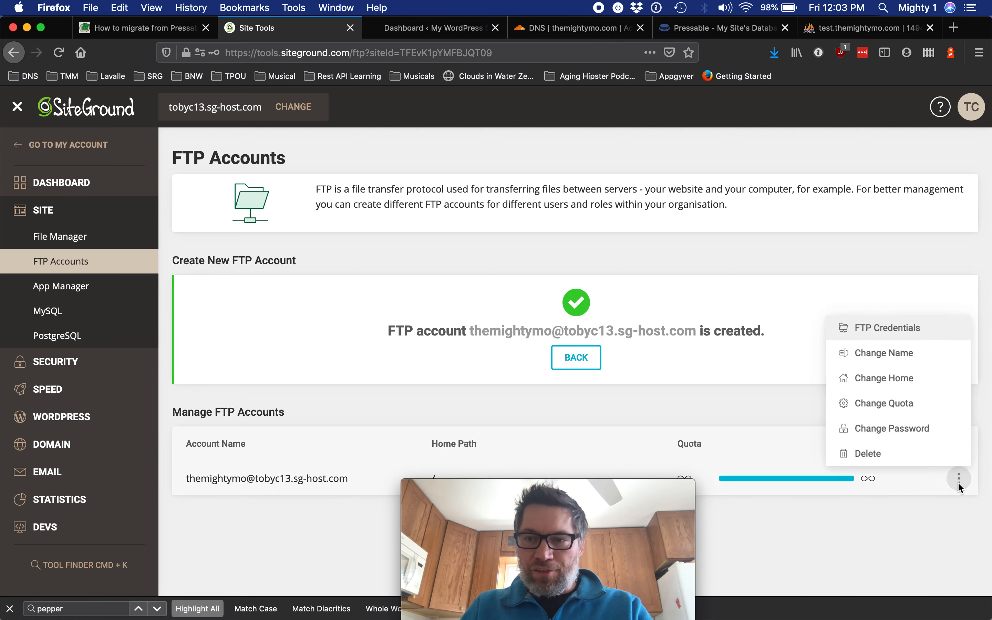
click(892, 327)
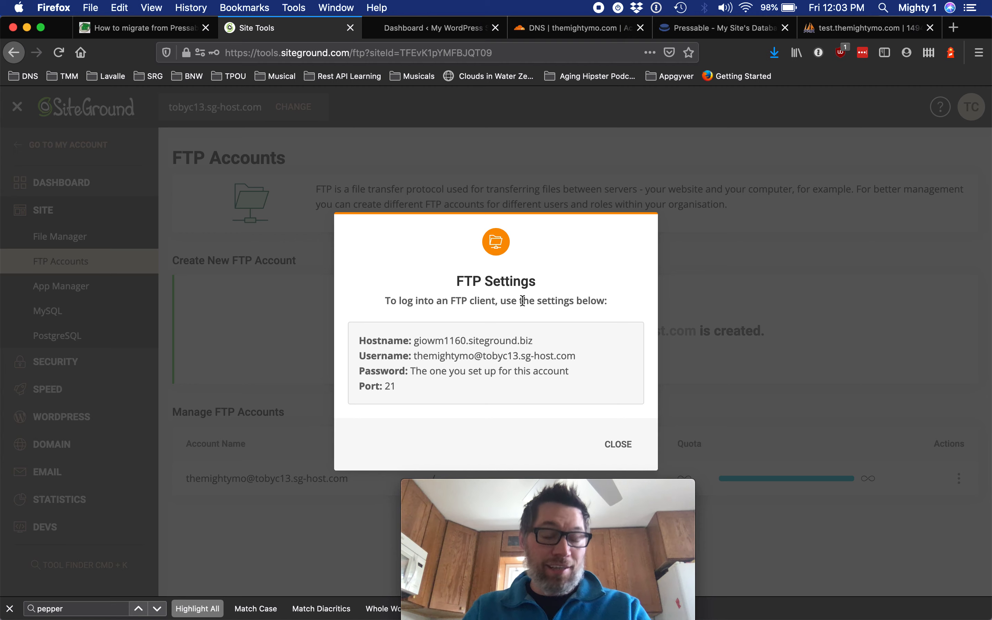
Switch to the Pressable WordPress dashboard tab and visit the site's front end.
key(ctrl+Tab)
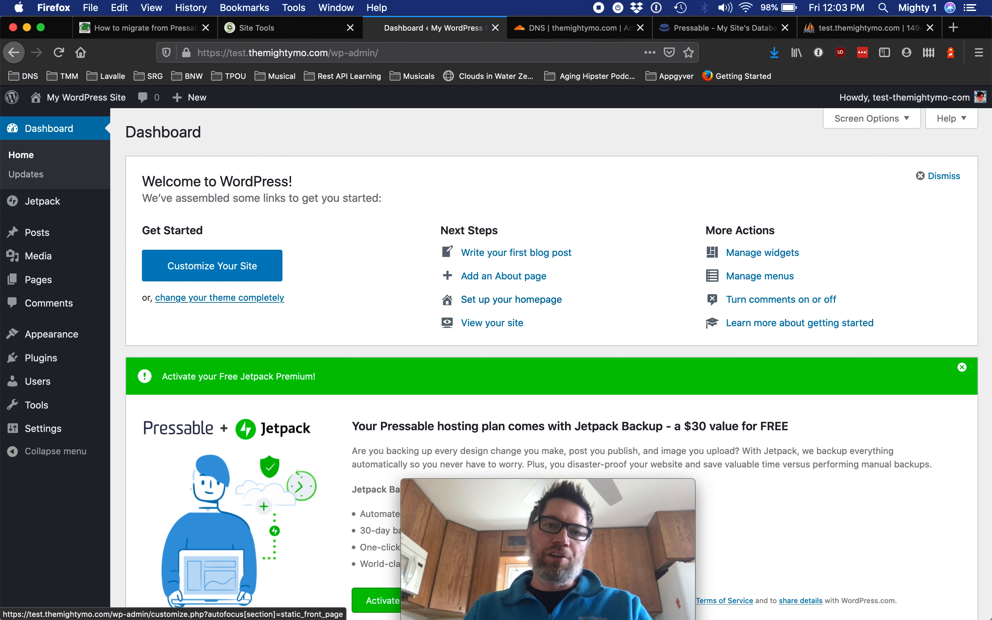
key(super+l)
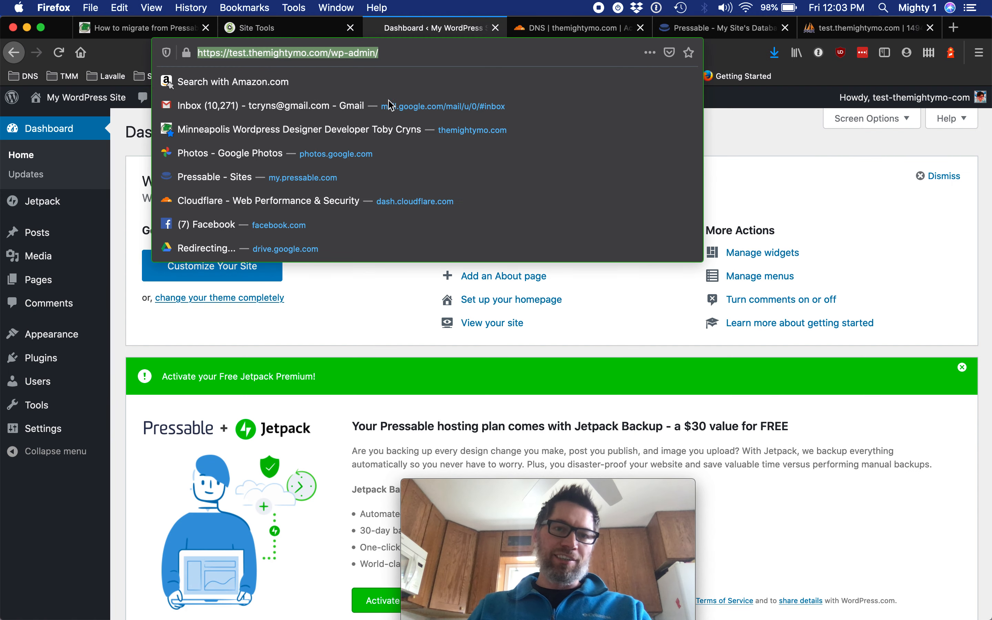
click(751, 179)
mouse_move(92, 106)
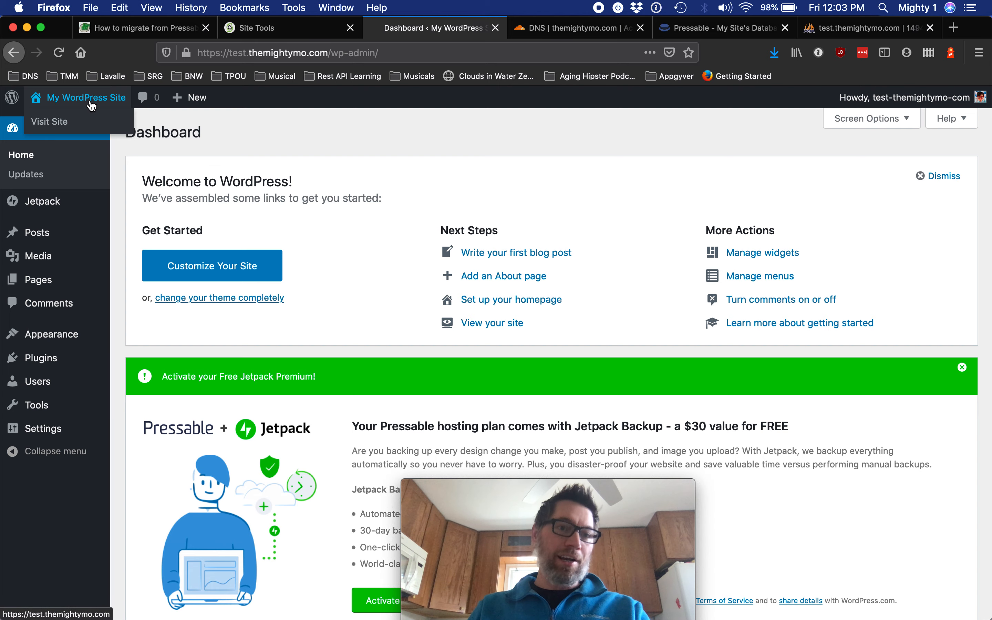
click(92, 106)
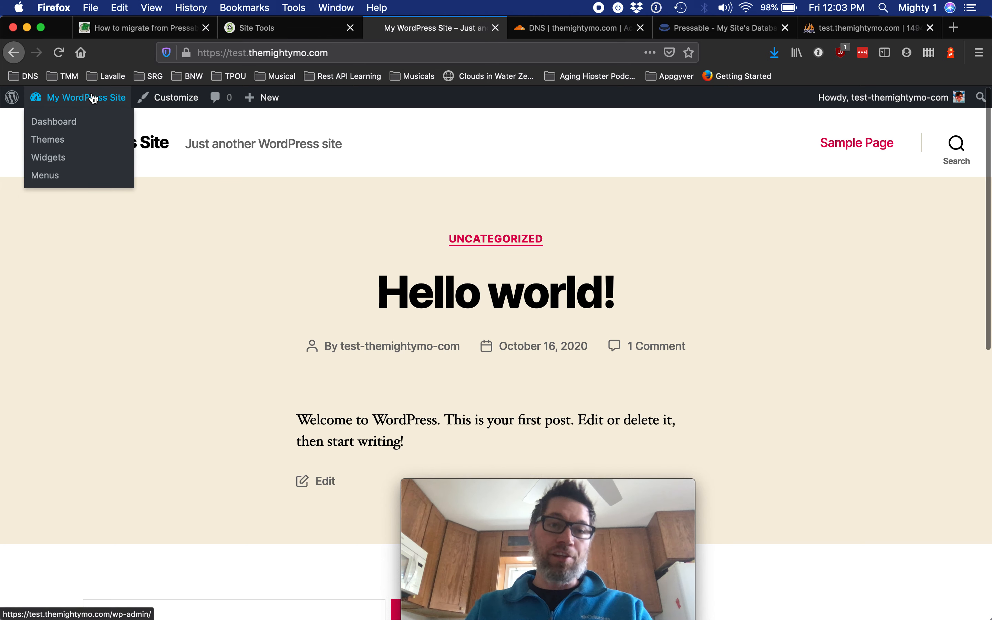
Open the Customizer's Site Identity section and set the site title to Test The Mighty Mo!
mouse_move(100, 100)
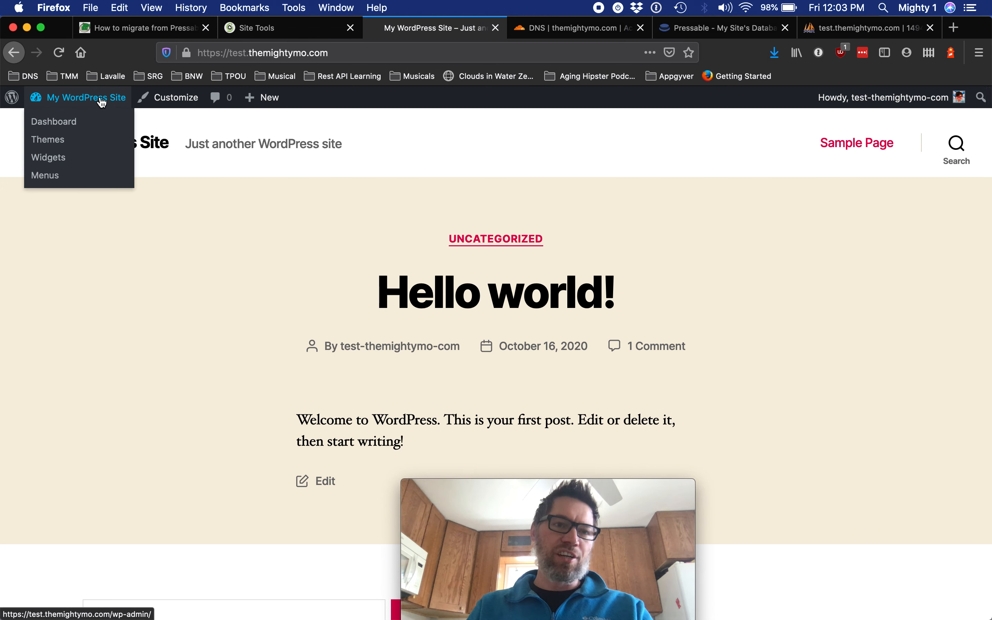
click(156, 99)
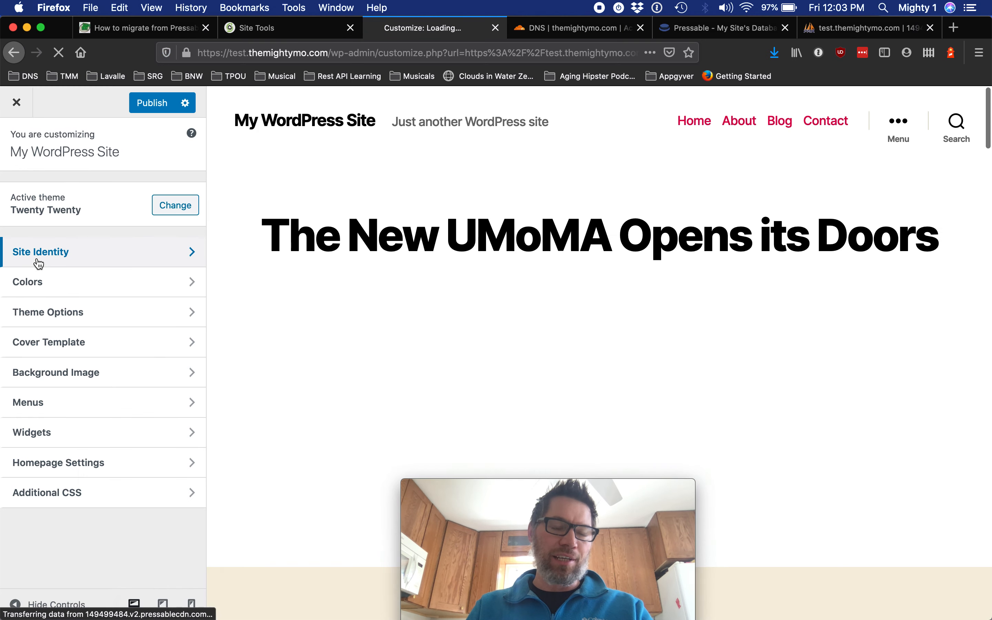
click(35, 259)
triple_click(76, 269)
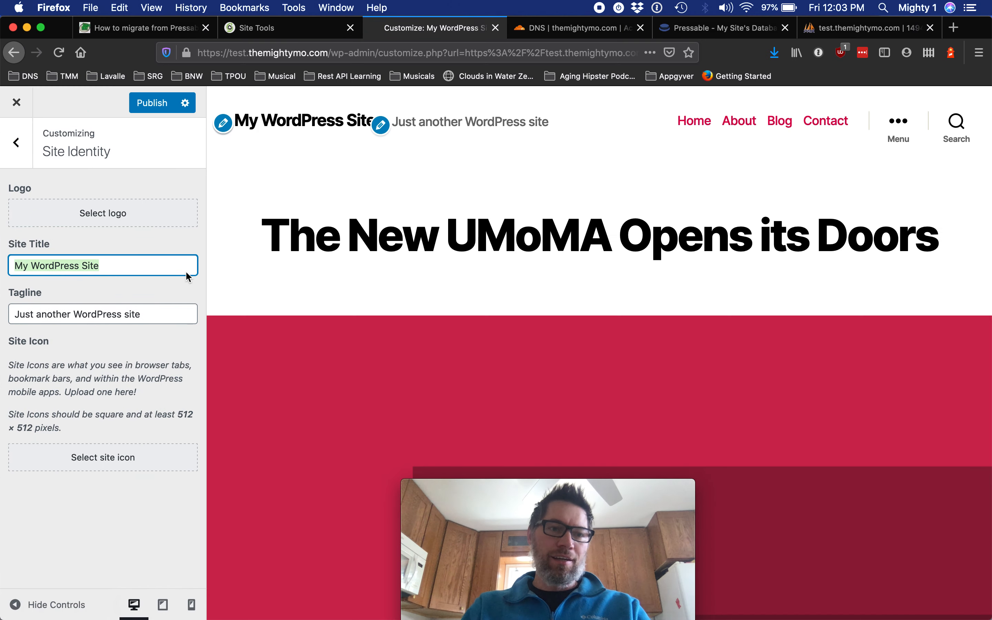
text(Test The Mi)
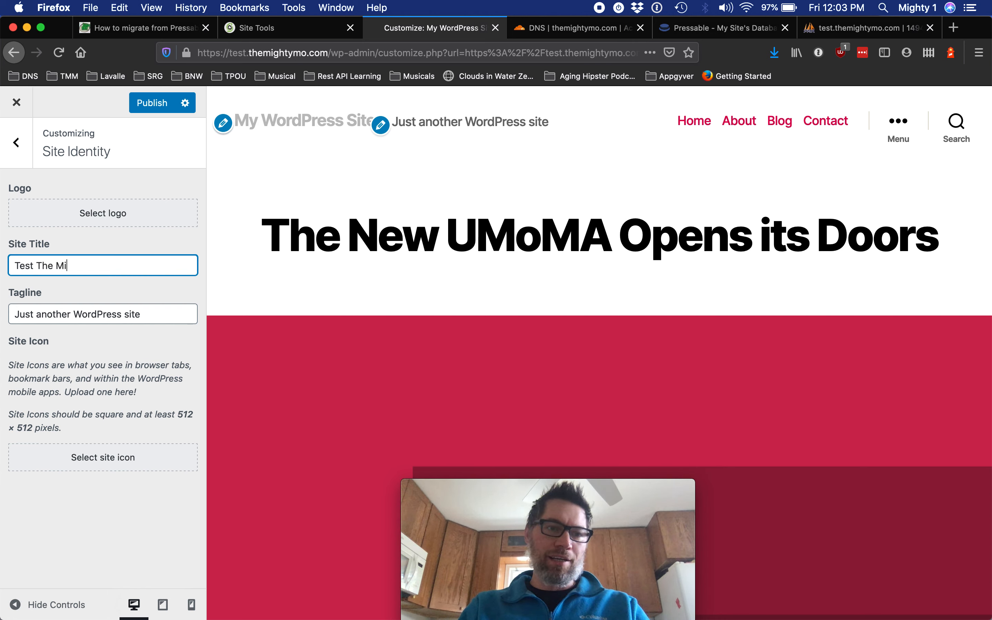
text(ghty Mo!)
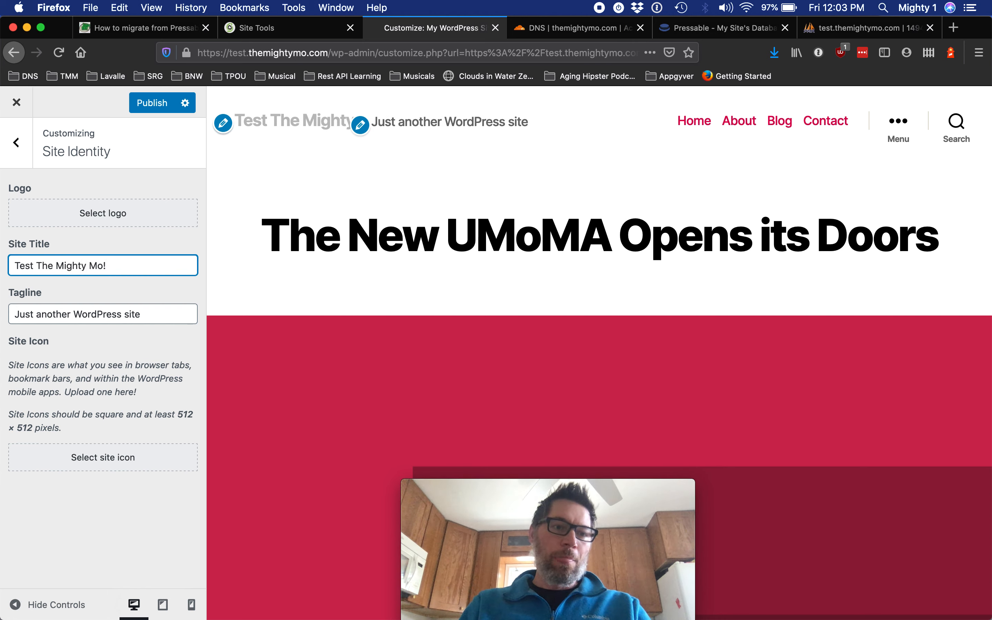
Set the tagline to A Test Migration, publish the changes, and close the Customizer.
triple_click(125, 310)
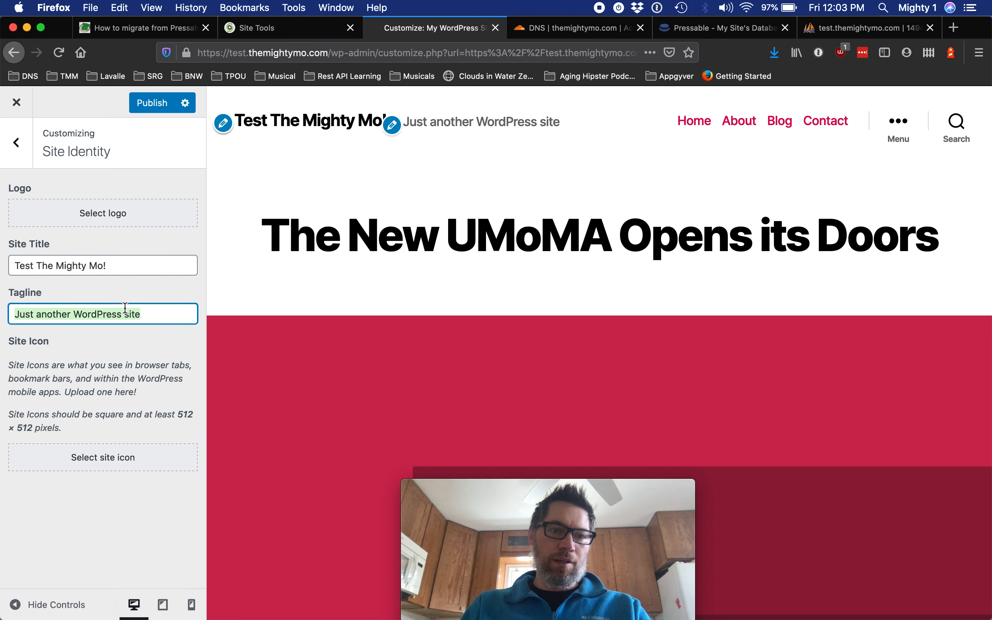
text(A Test Mig)
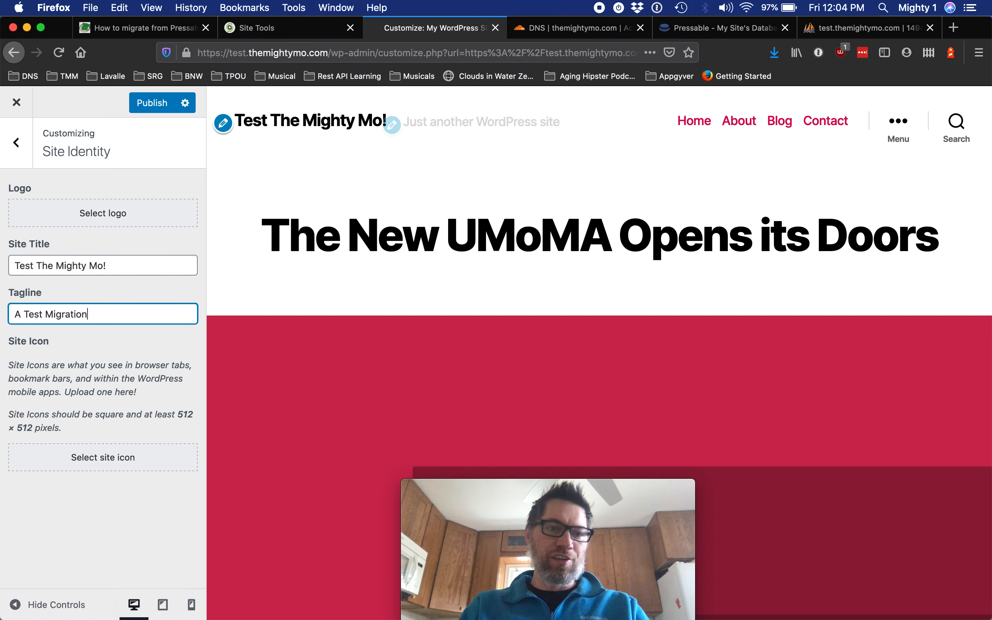
text(ration)
click(150, 104)
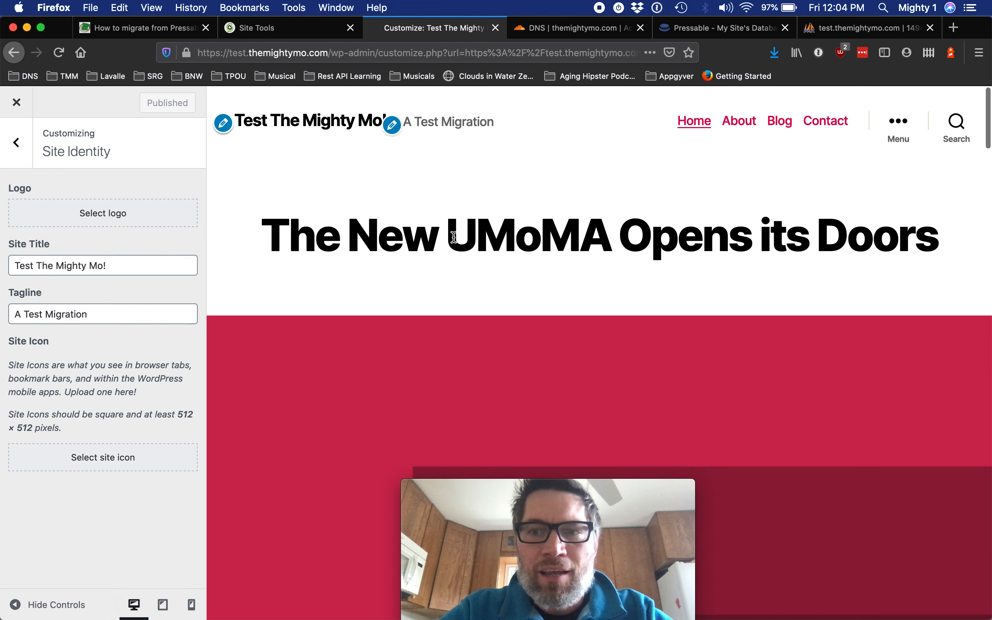
click(26, 133)
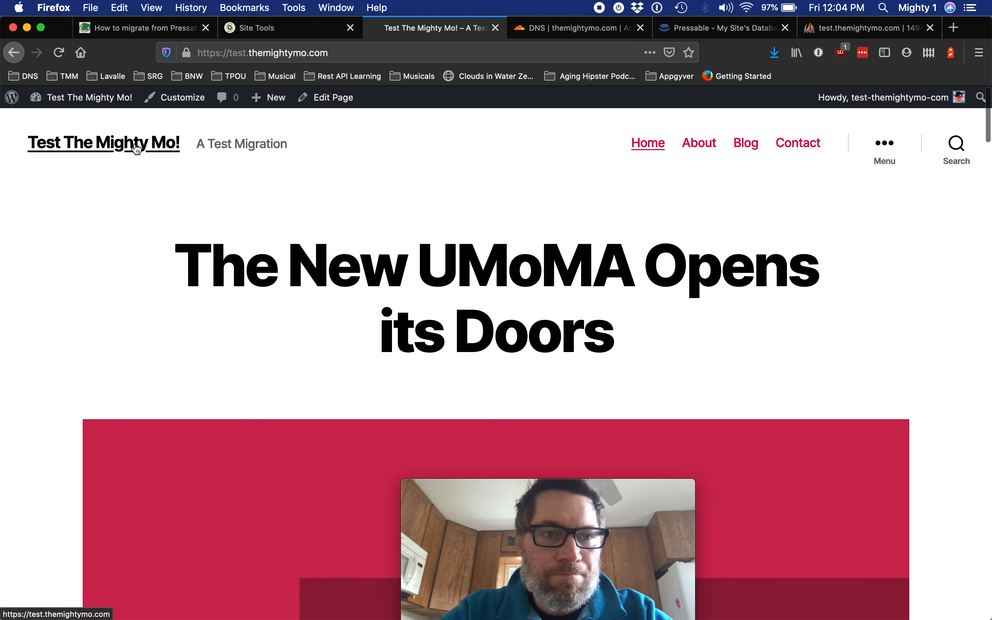
drag(302, 143, 168, 138)
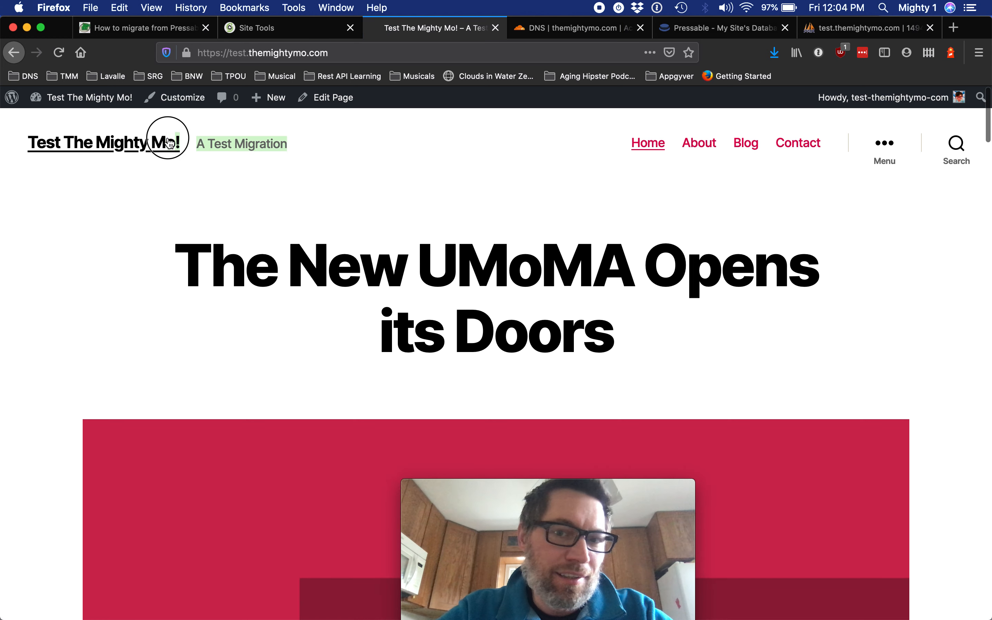
click(390, 279)
scroll(391, 280, down, 5)
scroll(391, 280, down, 10)
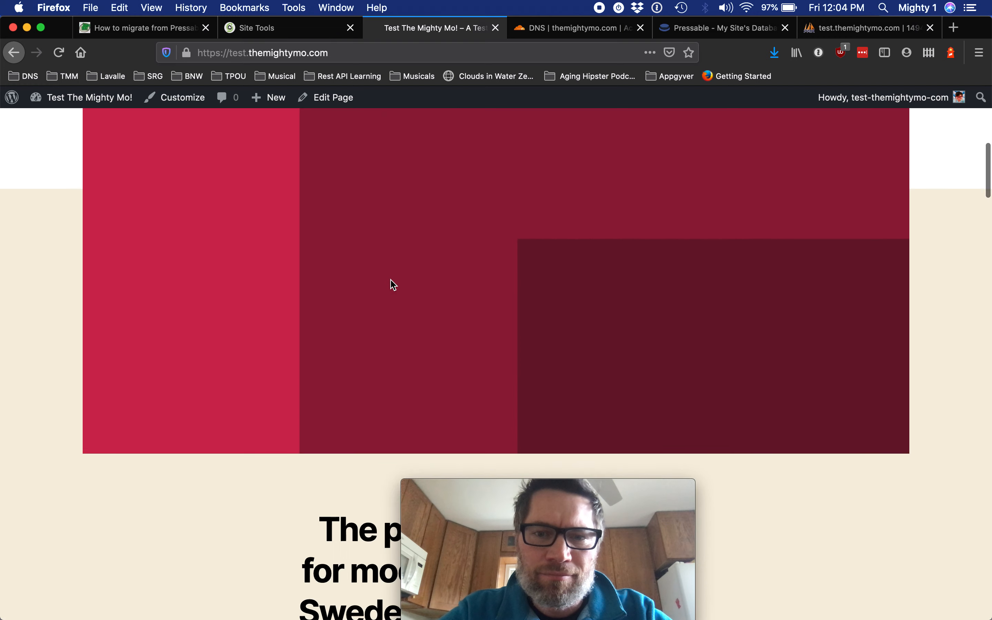
scroll(391, 280, up, 15)
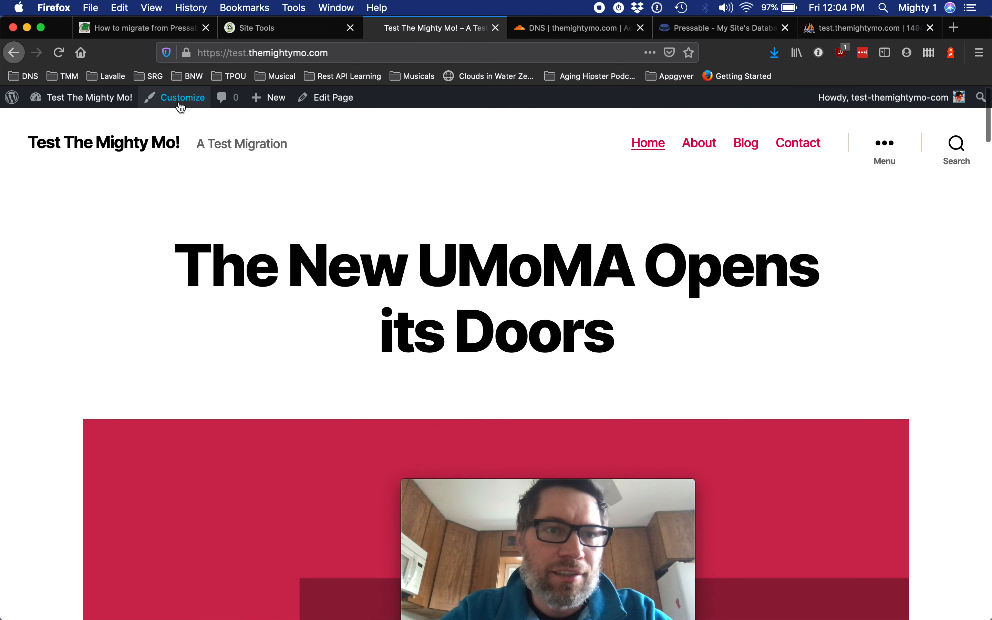
Install and activate the Migrate Guru plugin from the WordPress plugin directory.
click(114, 107)
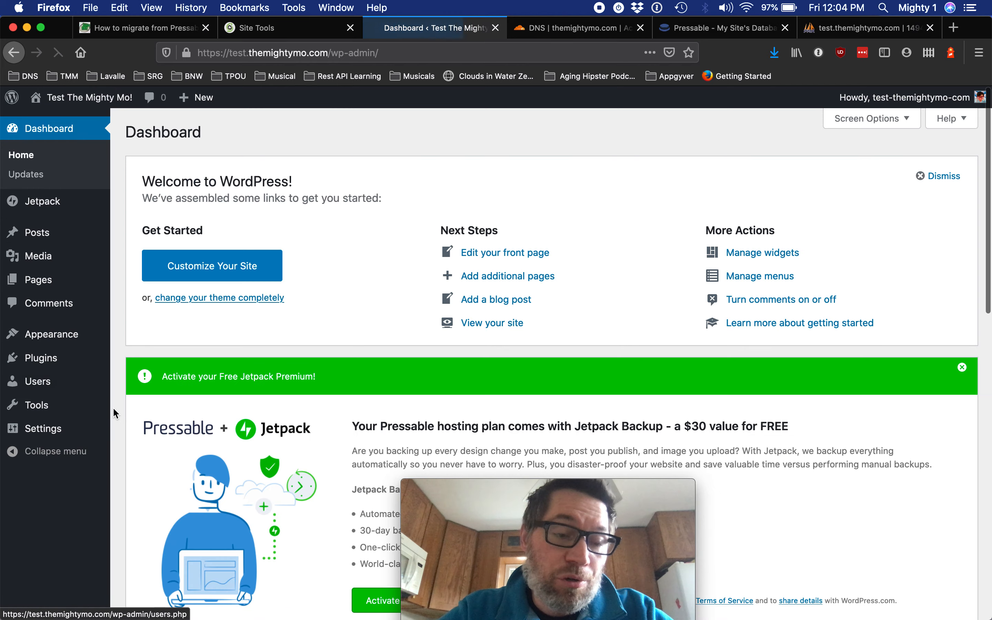
mouse_move(56, 364)
click(136, 382)
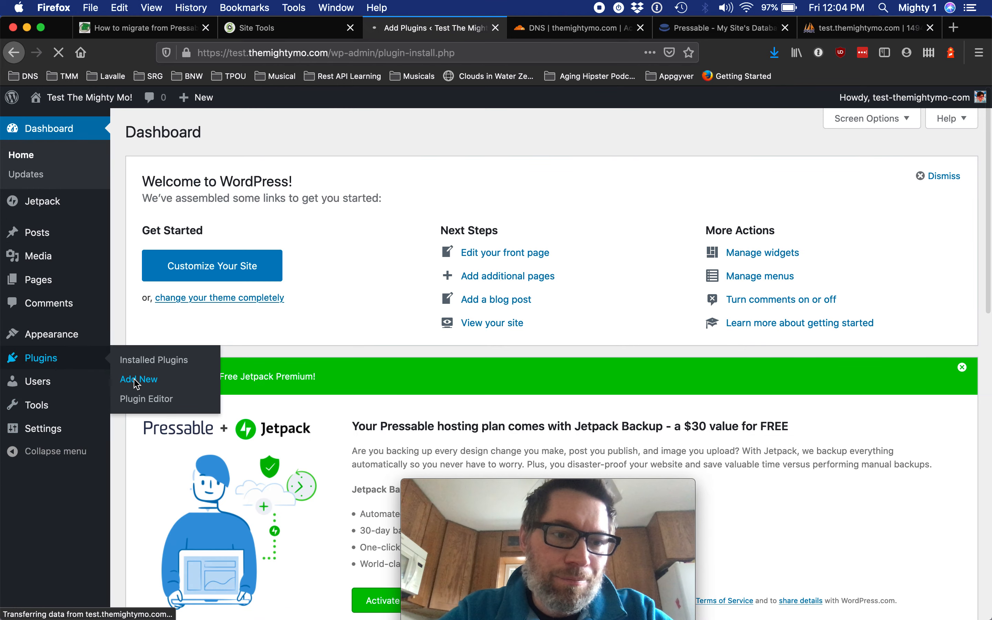
click(804, 172)
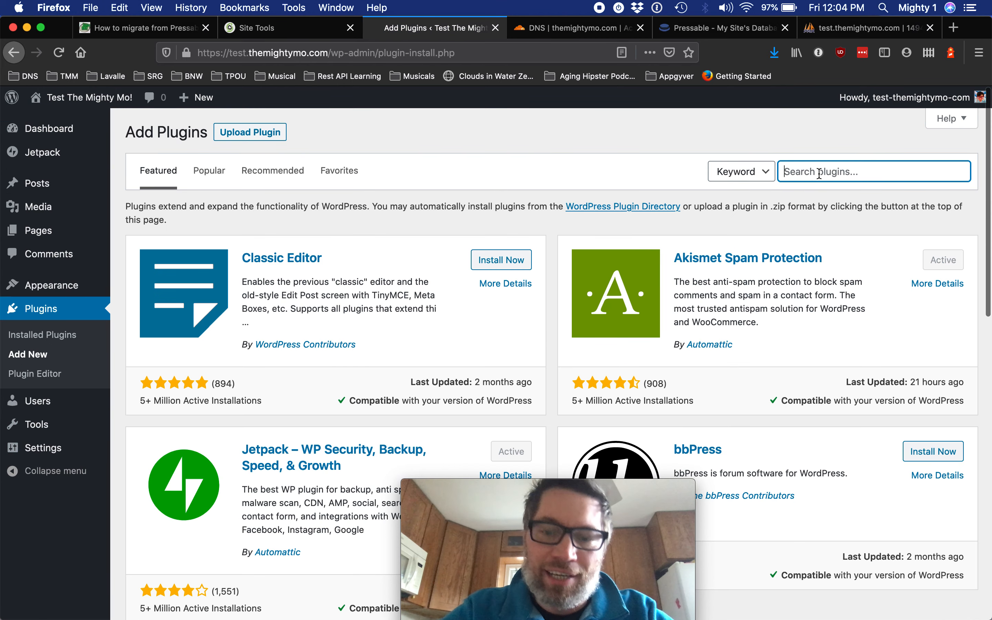
text(migra)
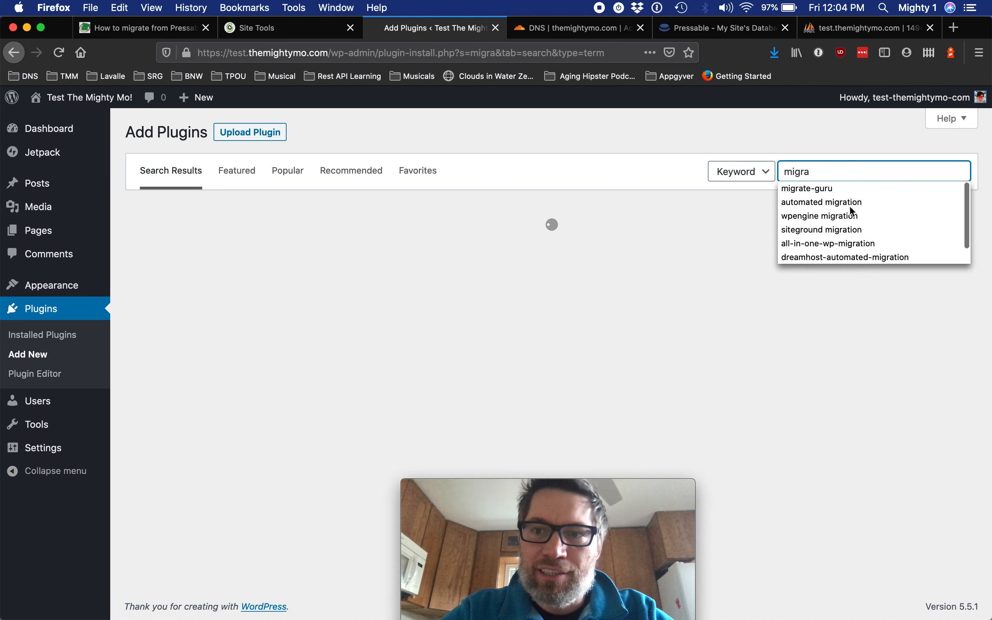
click(841, 189)
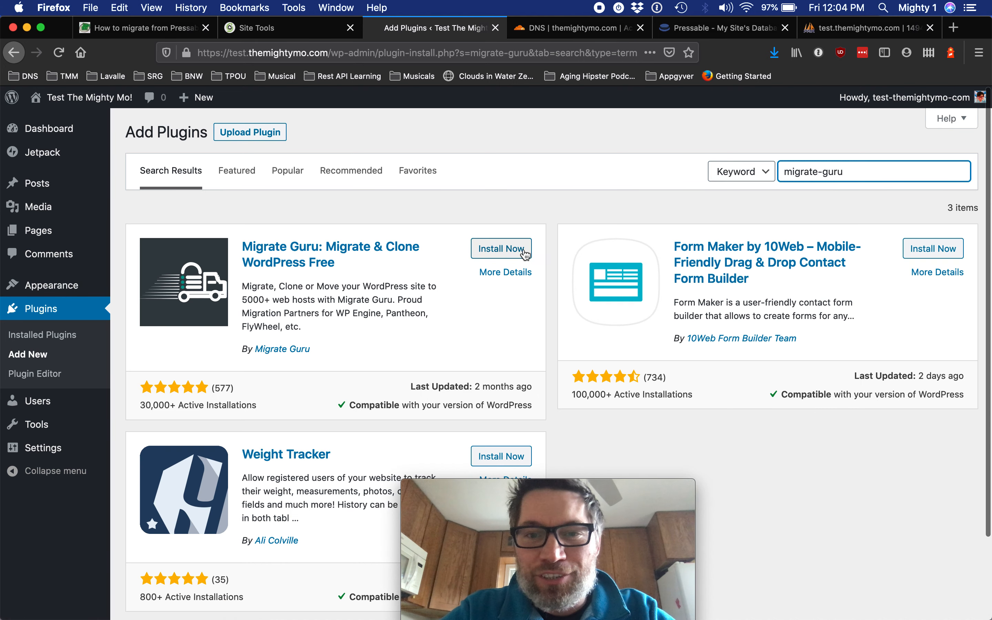
click(522, 252)
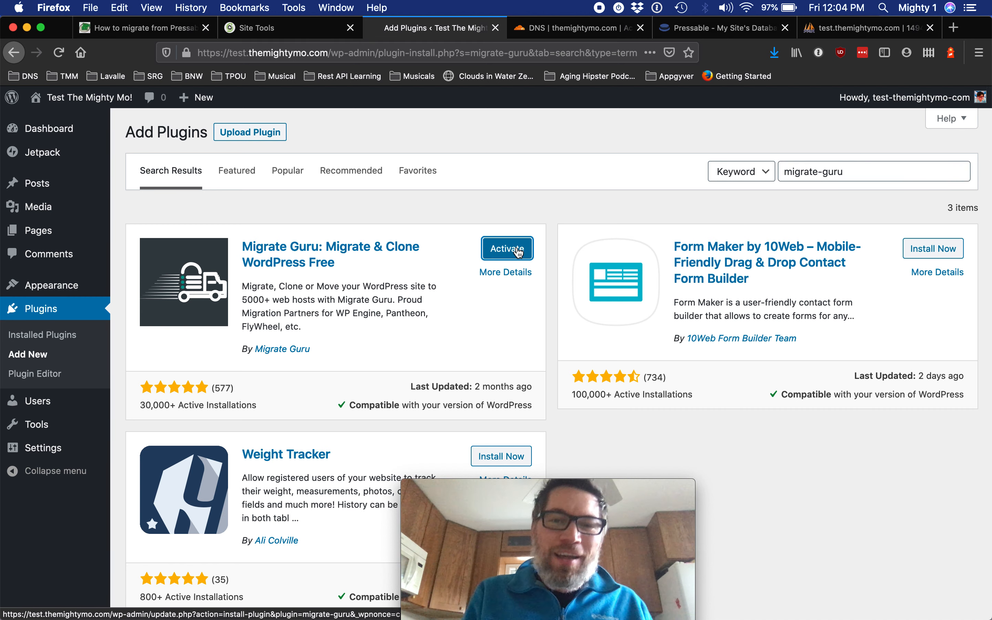
click(519, 251)
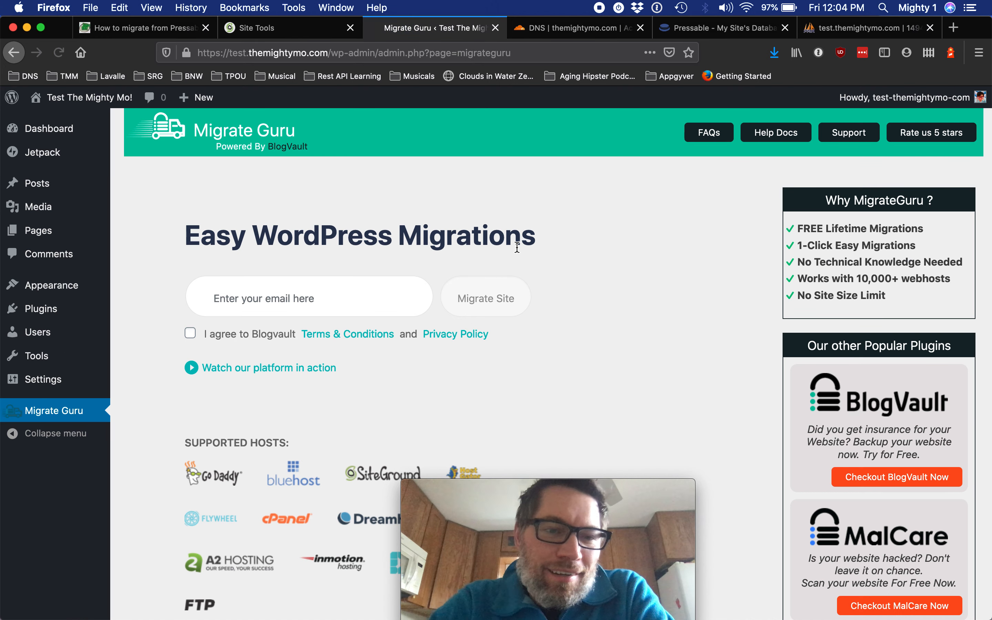
Agree to the Blogvault terms, enter the account e-mail address, and start the site migration.
click(253, 341)
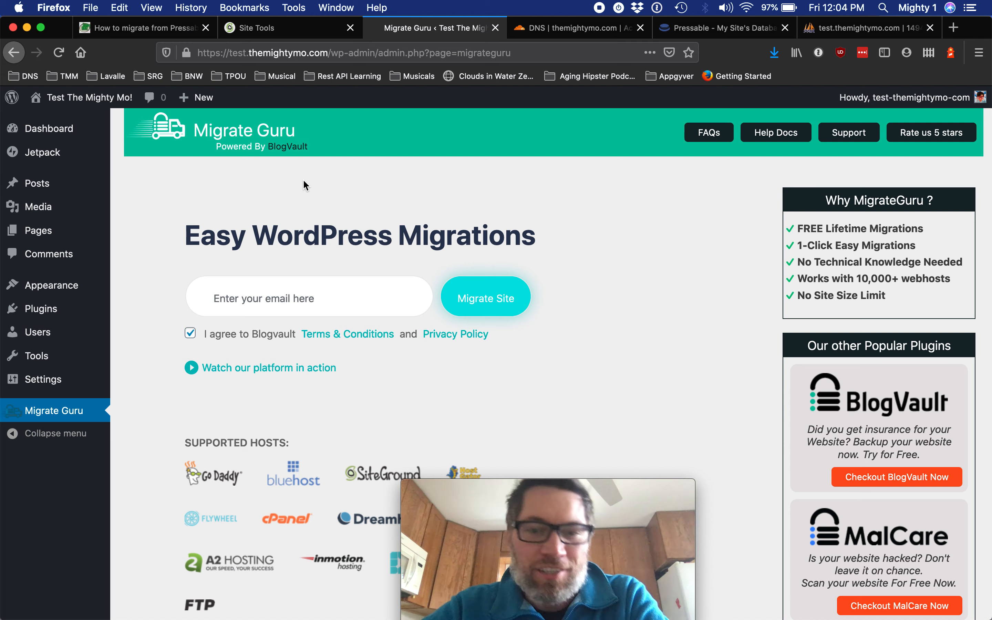
click(252, 285)
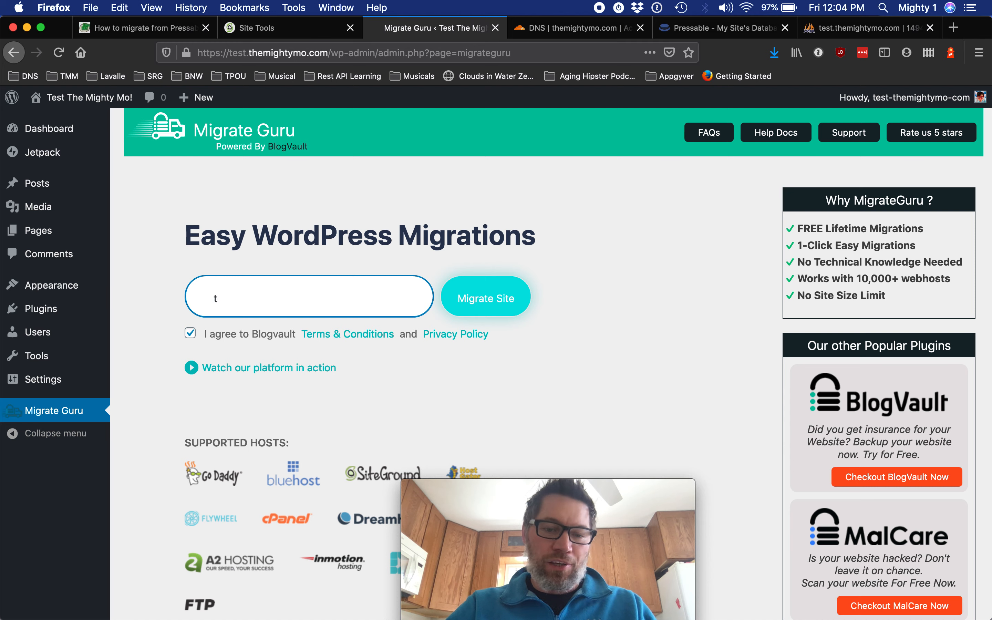
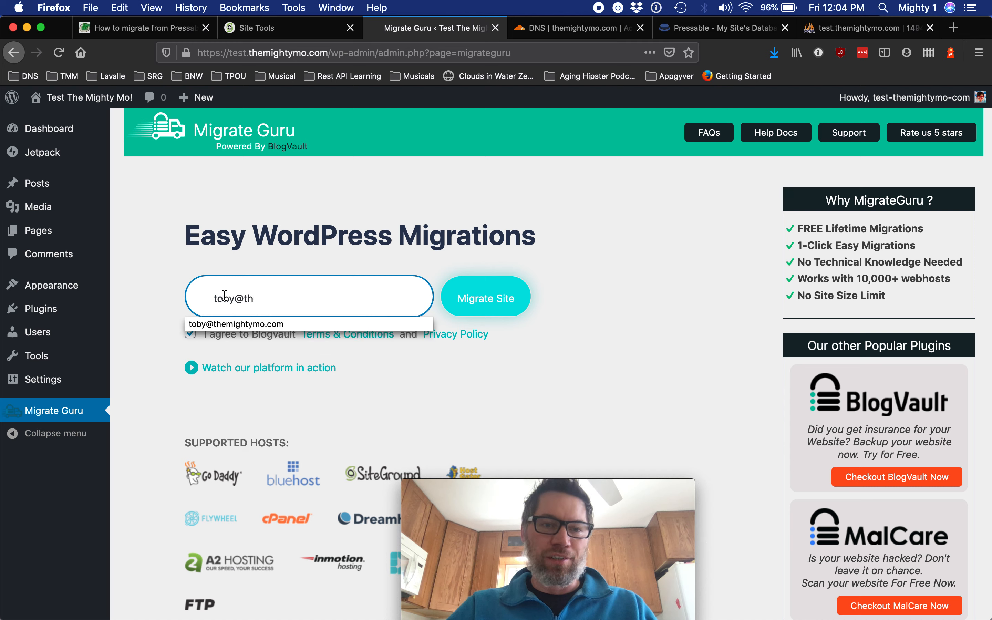
click(250, 324)
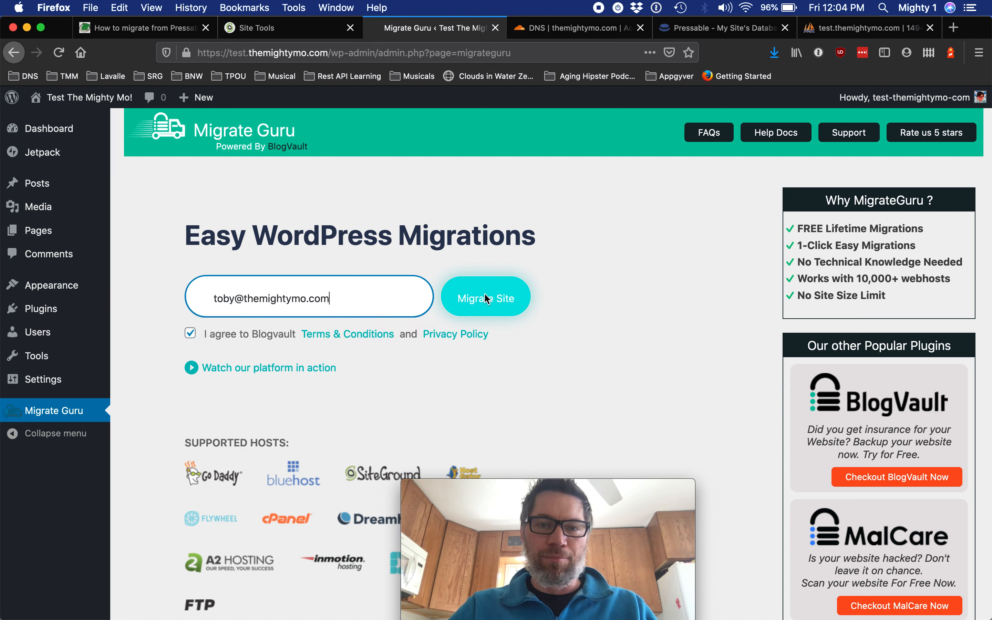
click(500, 297)
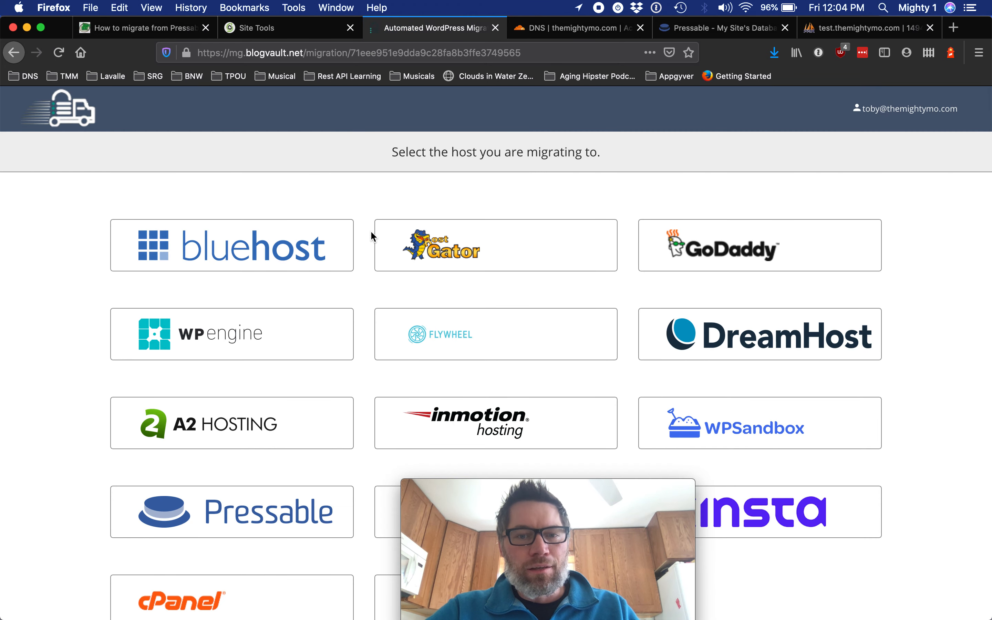
Choose FTP as the host being migrated to.
click(546, 484)
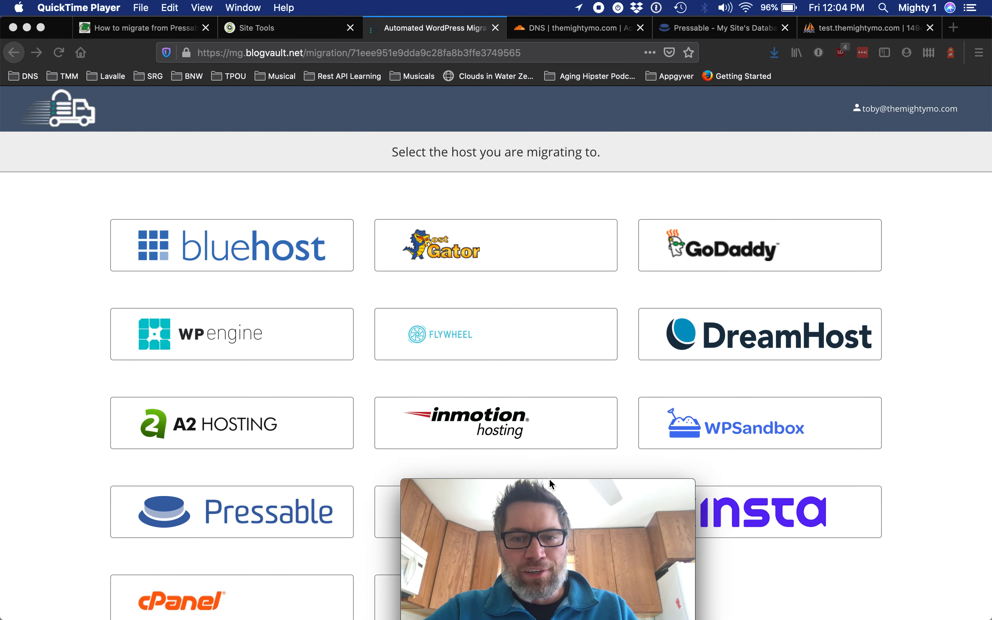
drag(582, 487, 886, 469)
click(510, 462)
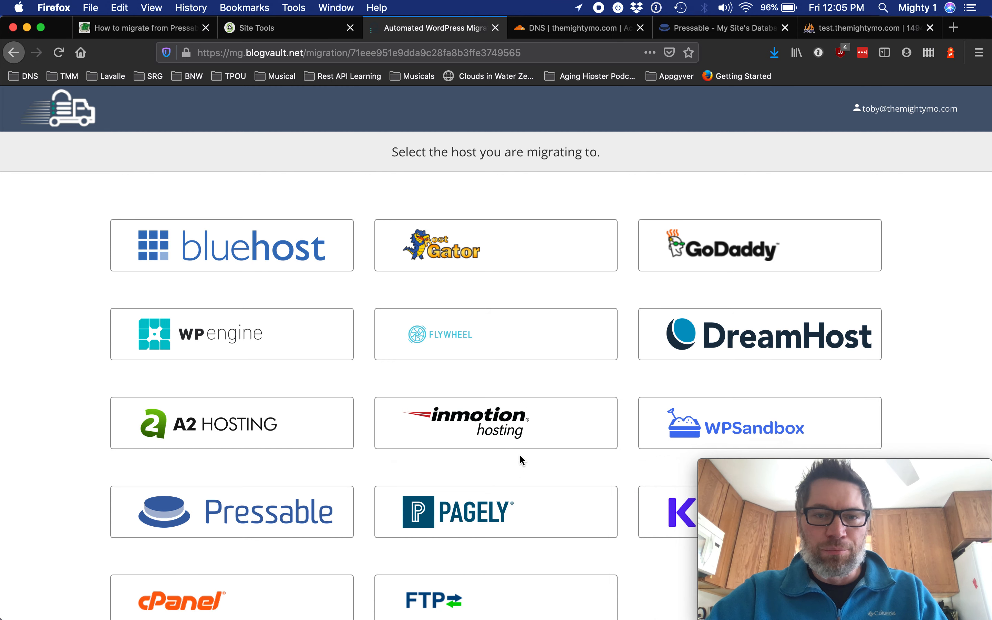
scroll(548, 441, down, 1)
scroll(549, 442, down, 1)
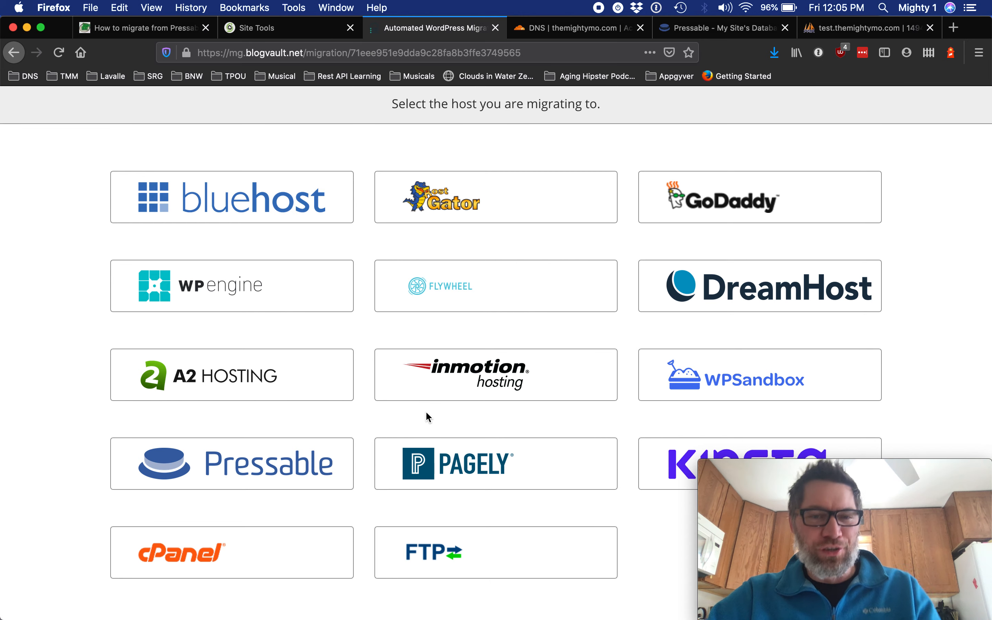
click(436, 535)
Copy the SiteGround FTP hostname giowm1160.siteground.biz into the destination server address field.
click(286, 30)
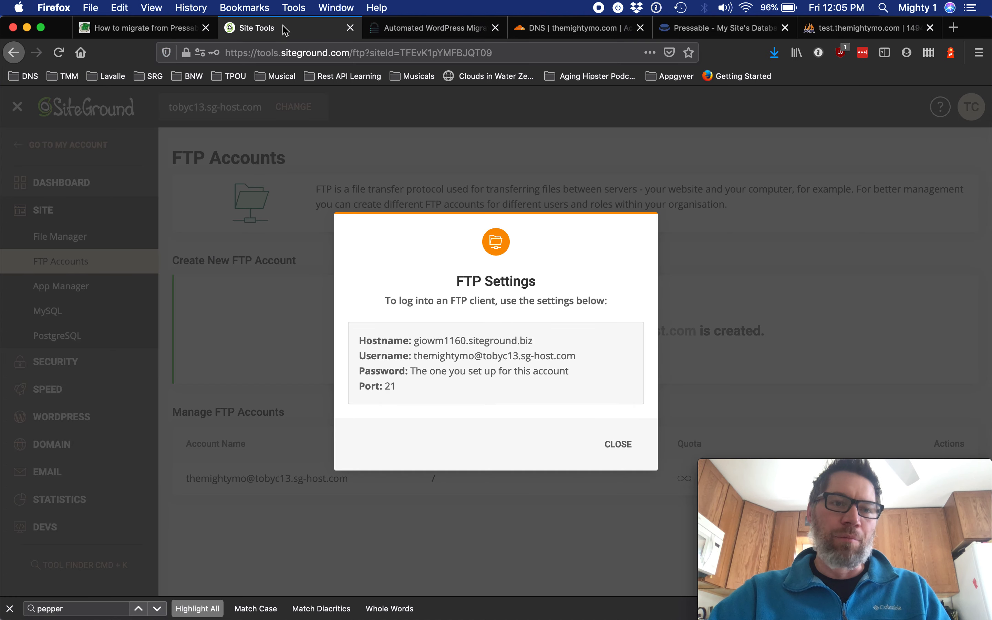
drag(441, 341, 418, 342)
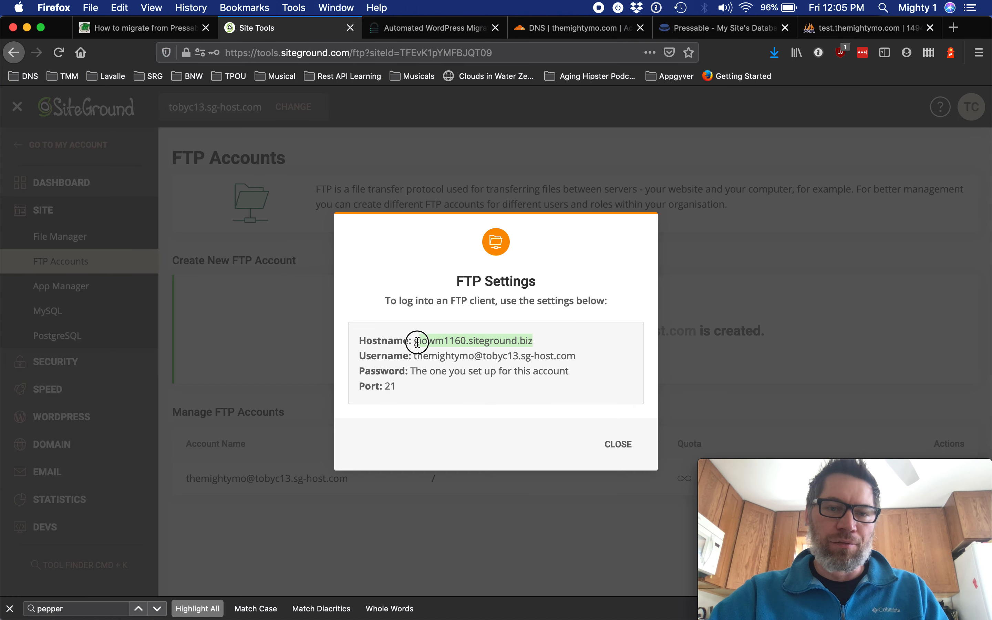
key(ctrl+Tab)
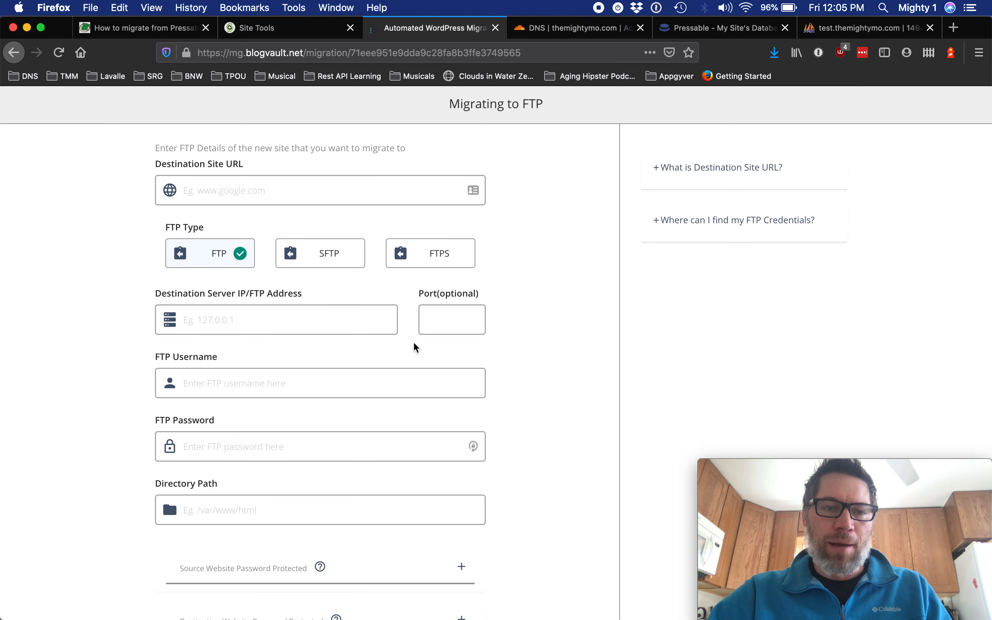
click(276, 320)
text(giowm1160.siteground.biz)
Copy the SiteGround FTP account username into the migration form's FTP Username field.
key(ctrl+shift+Tab)
drag(574, 359, 415, 359)
key(super+c)
key(ctrl+shift+Tab)
key(ctrl+Tab)
key(ctrl+Tab)
click(299, 389)
key(super+v)
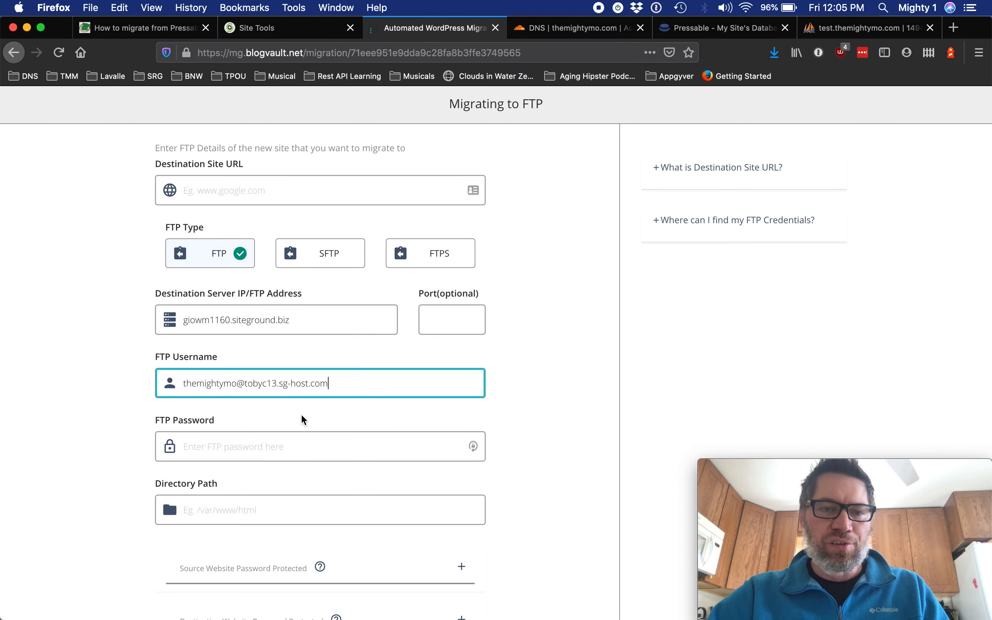
Generate a new password for the SiteGround FTP account, copy it, and confirm the password change.
key(ctrl+shift+Tab)
click(621, 445)
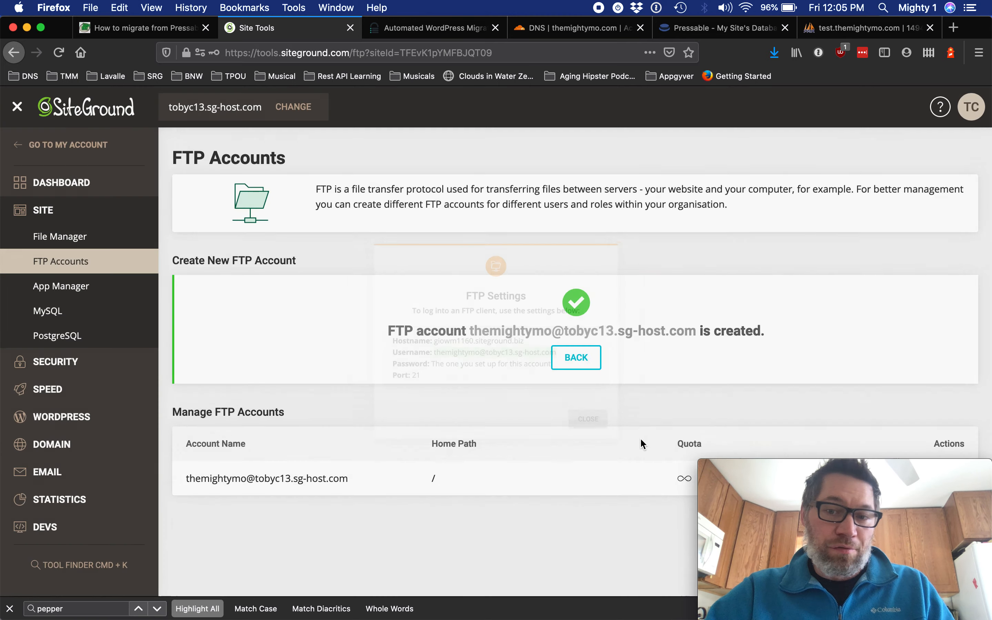
drag(838, 471, 564, 450)
click(958, 486)
click(960, 480)
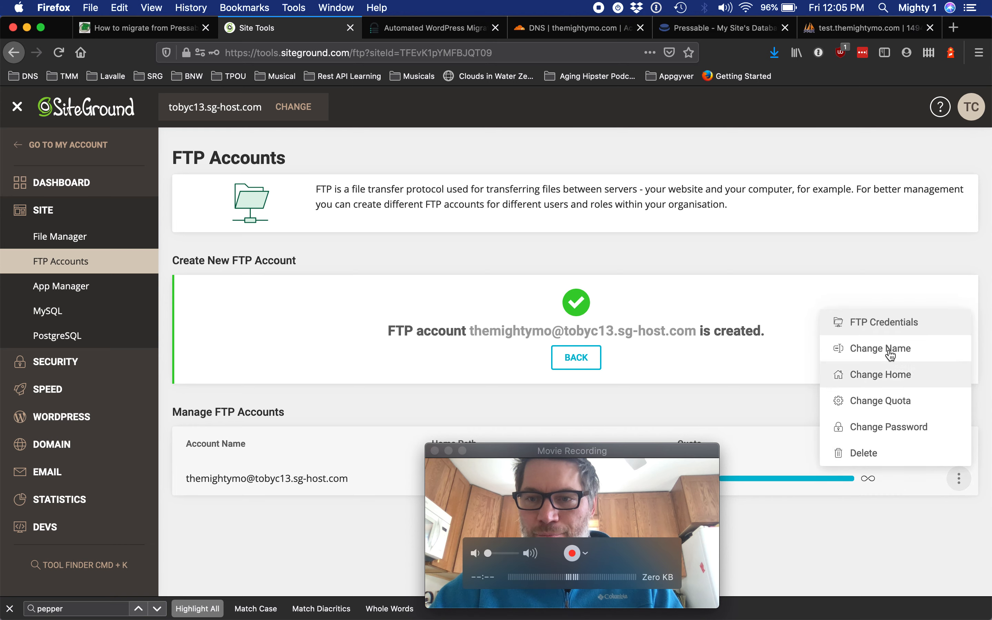
click(884, 425)
click(603, 372)
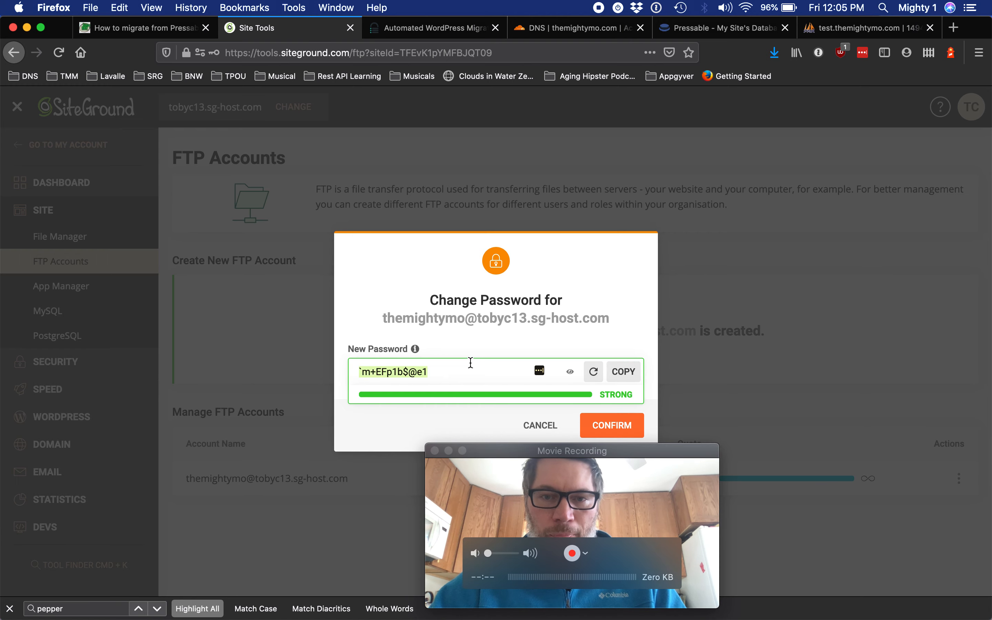
click(610, 429)
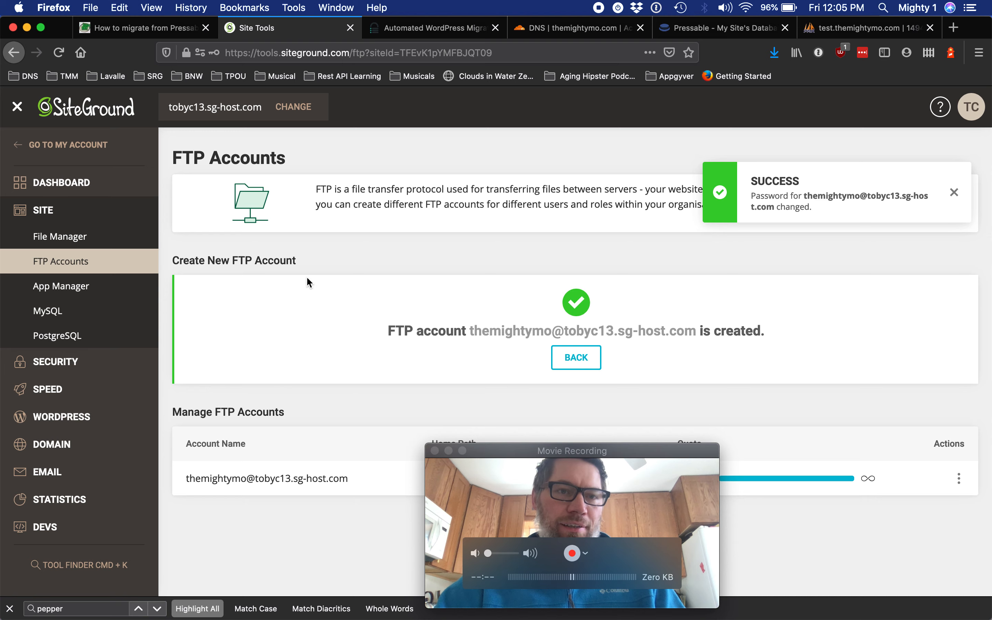
Paste the new FTP account password into the migration form's FTP Password field.
key(ctrl+Tab)
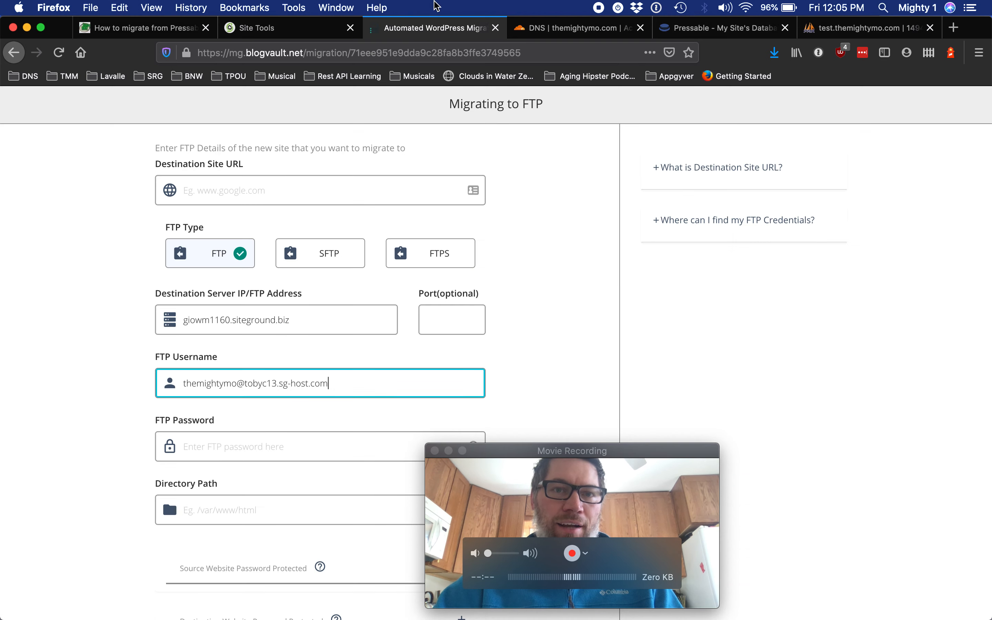
click(235, 447)
key(super+v)
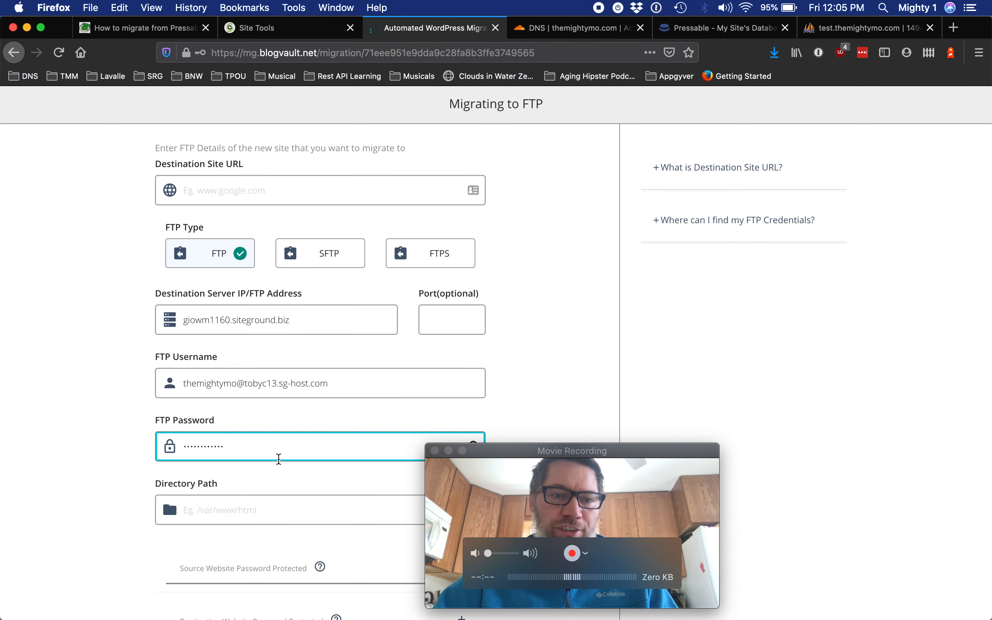
Change the SiteGround site's primary domain to test.themightymo.com, entering it in both domain fields and confirming.
key(ctrl+shift+Tab)
key(ctrl+Tab)
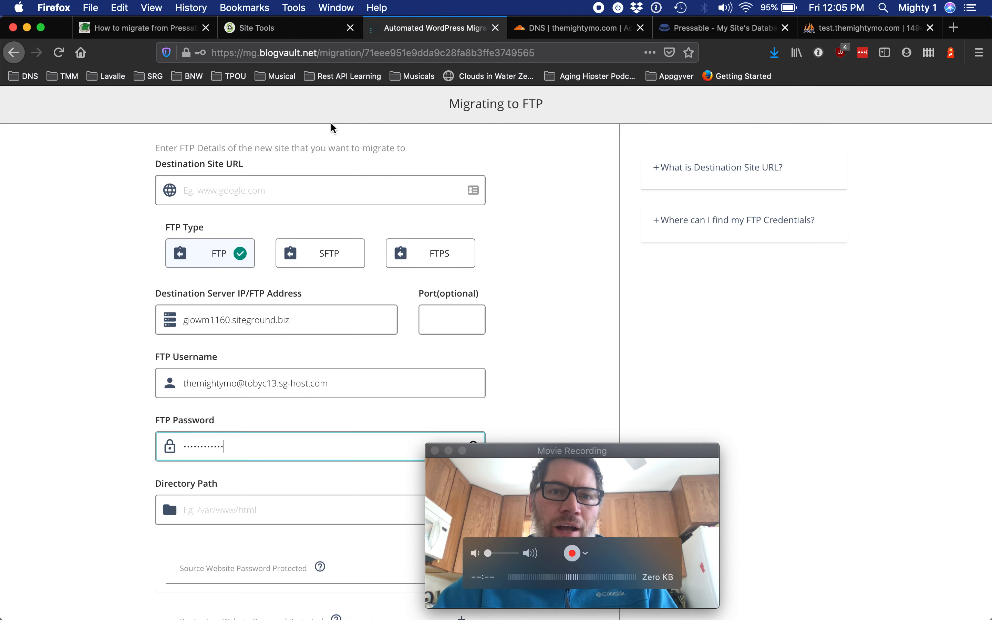
key(ctrl+shift+Tab)
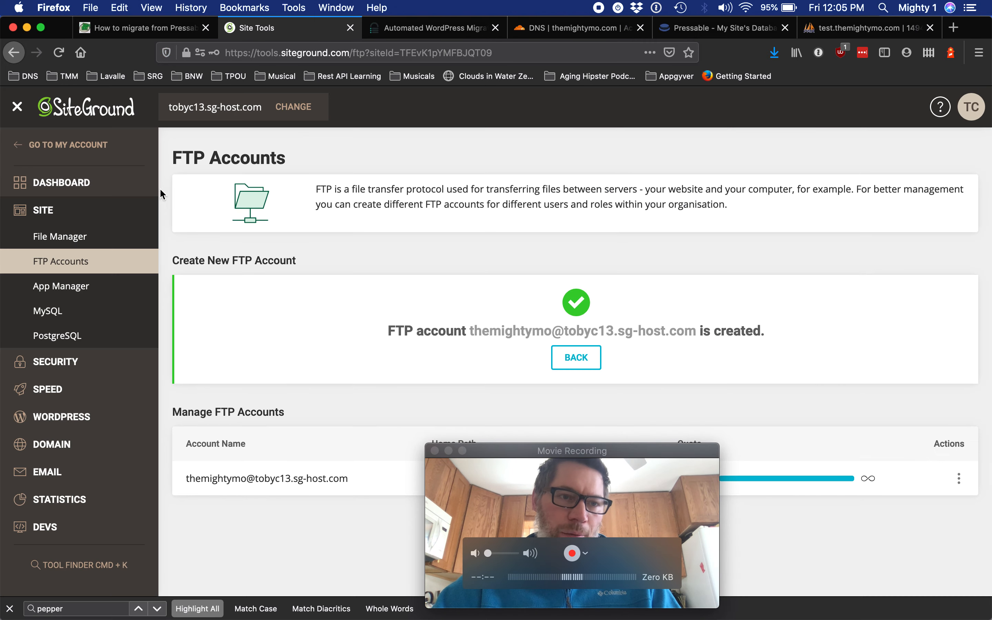
click(98, 150)
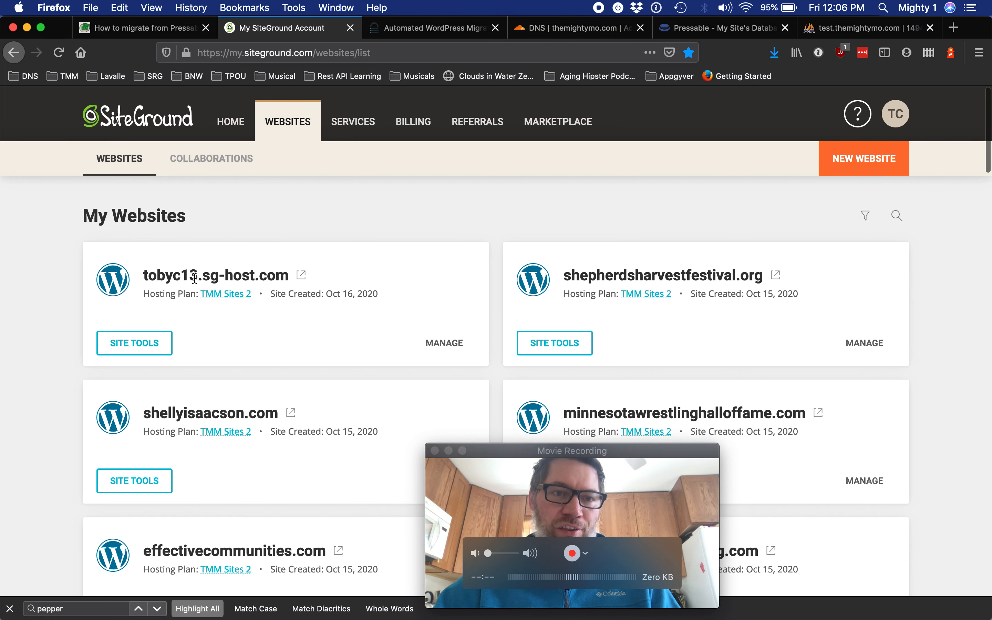
click(440, 348)
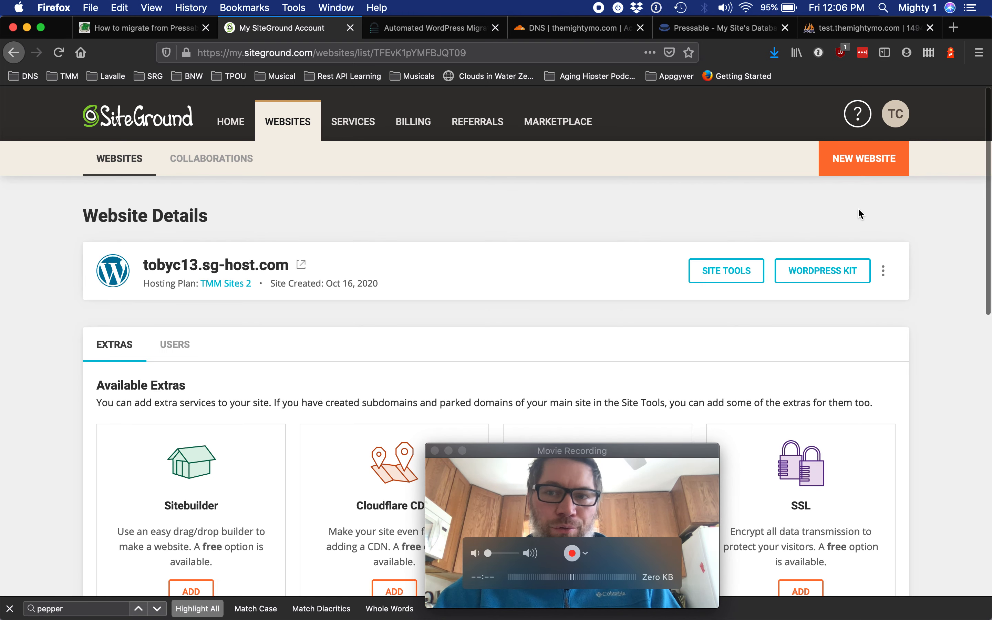
click(884, 271)
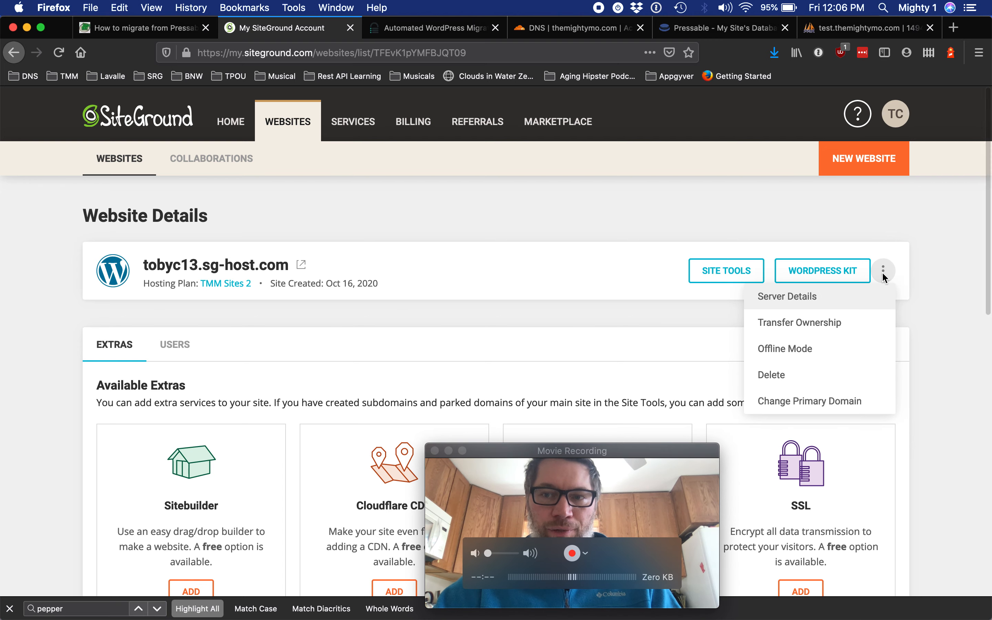
click(807, 401)
click(293, 288)
text(test.)
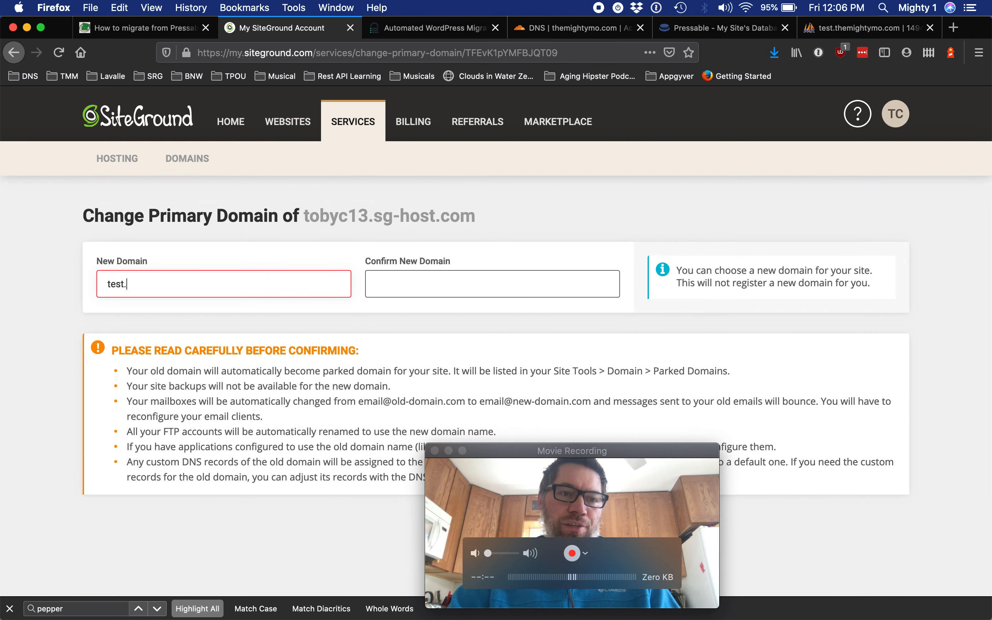
text(themightymo.com)
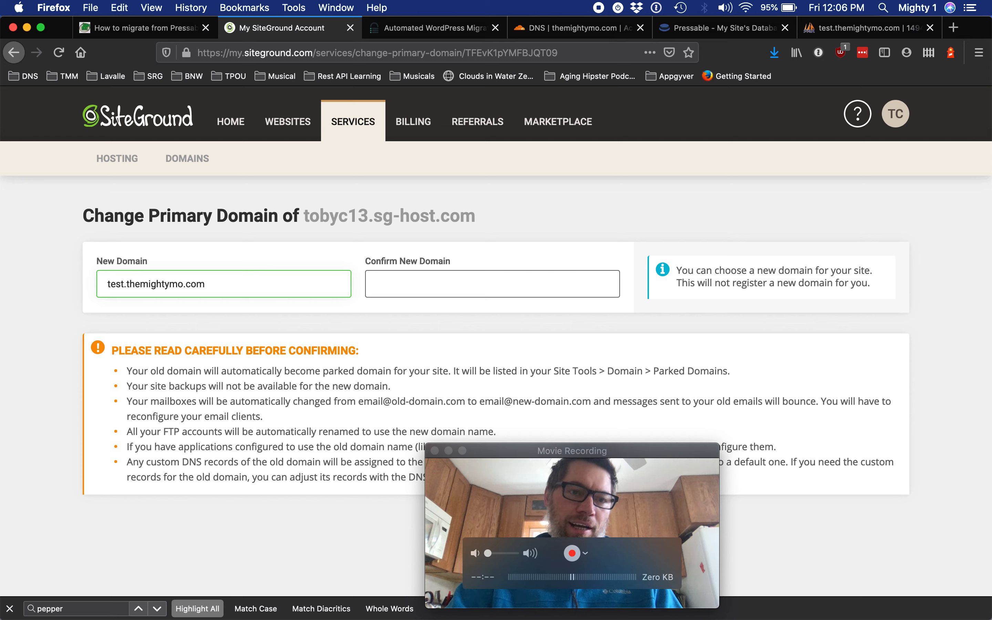
key(Tab)
text(test.themightymo.com)
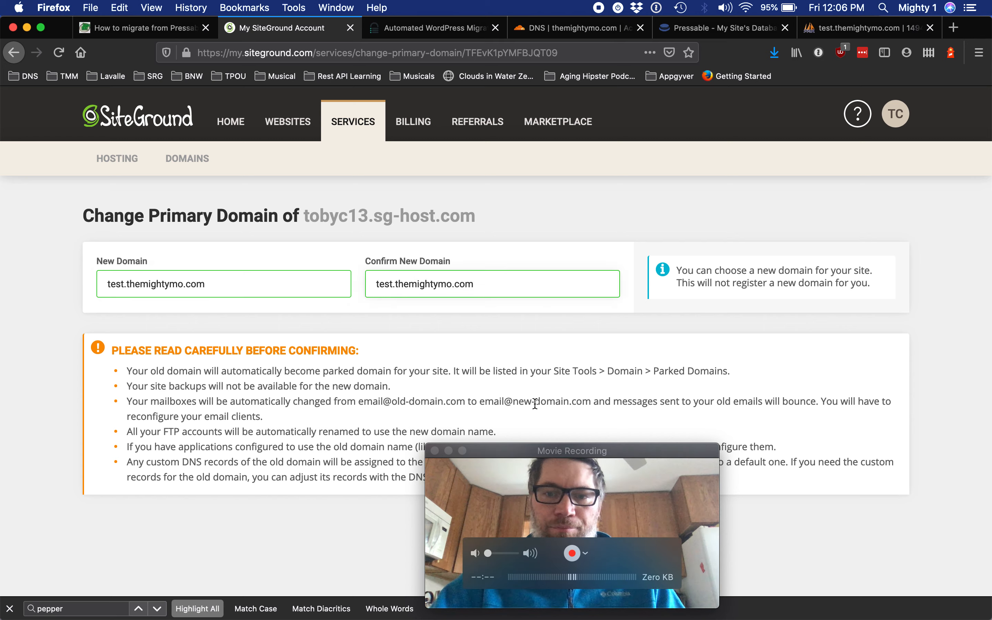
drag(544, 445, 799, 439)
click(575, 446)
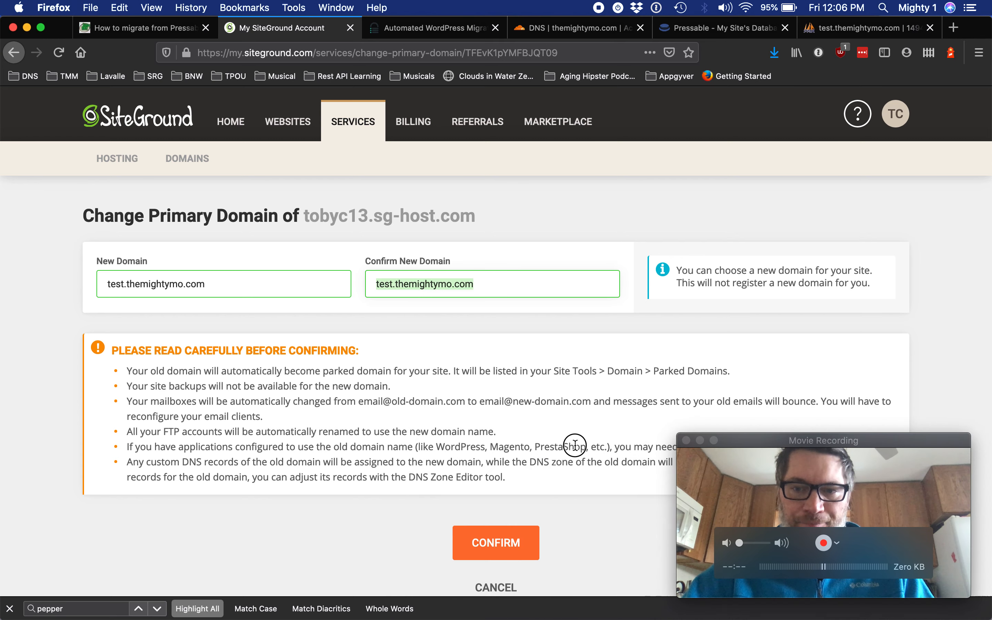
click(791, 504)
click(490, 536)
click(488, 537)
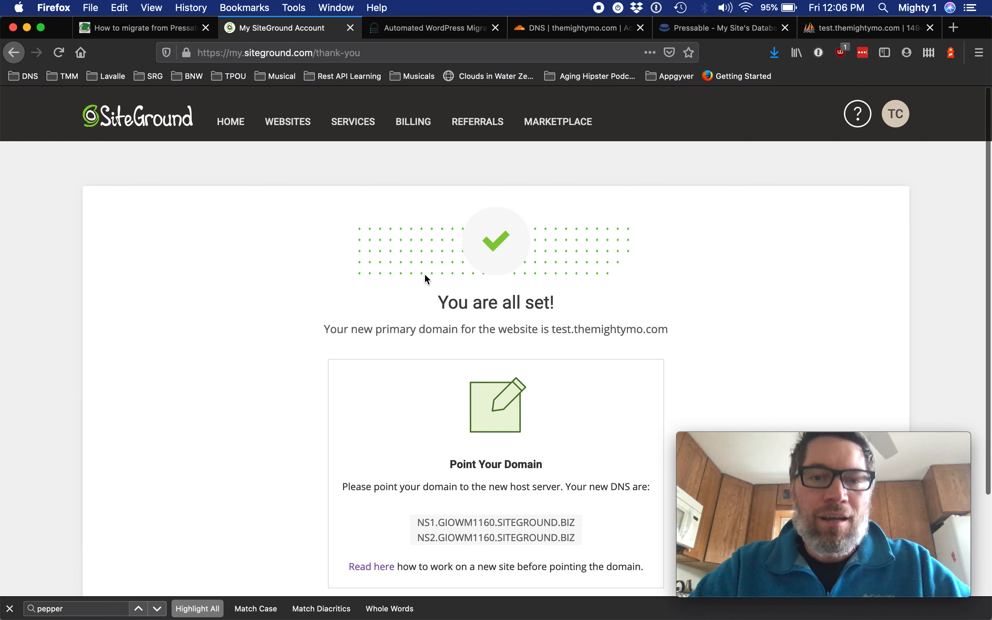
Open the site's FTP Accounts in Site Tools and review the FTP credentials of the renamed account.
click(281, 128)
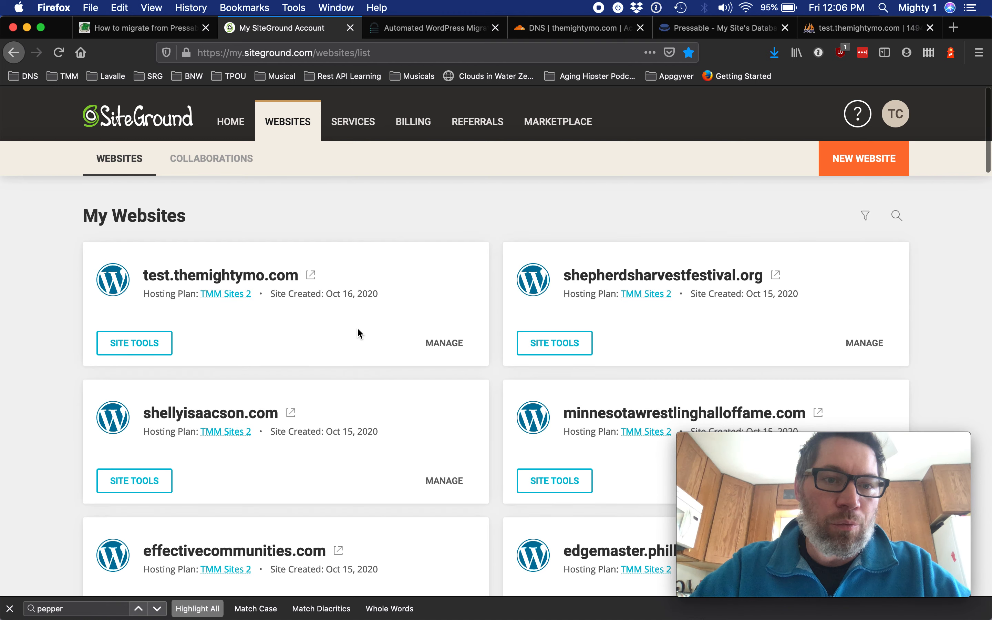
click(136, 351)
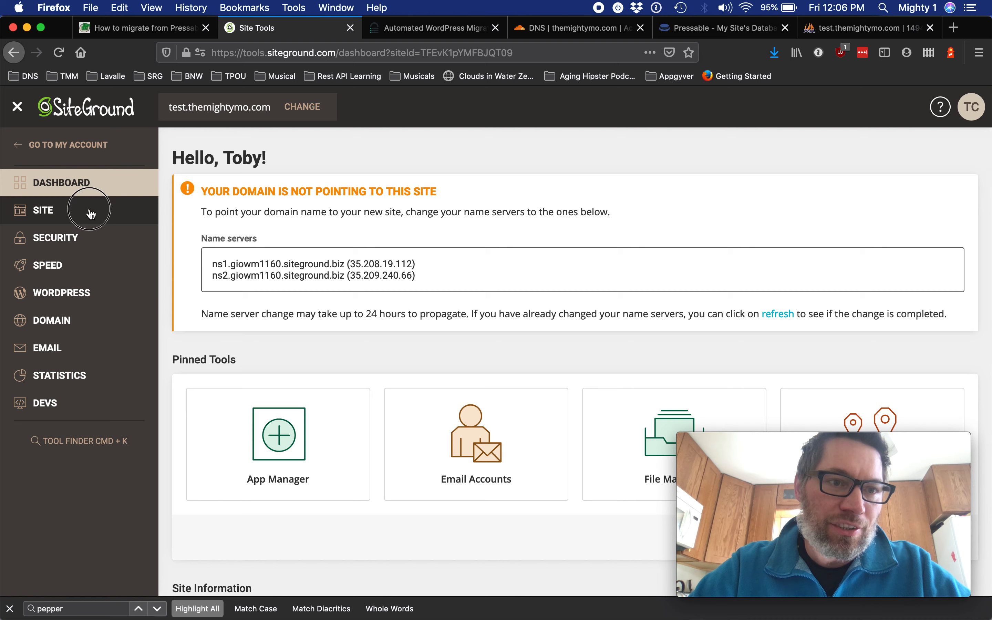
click(60, 211)
click(76, 264)
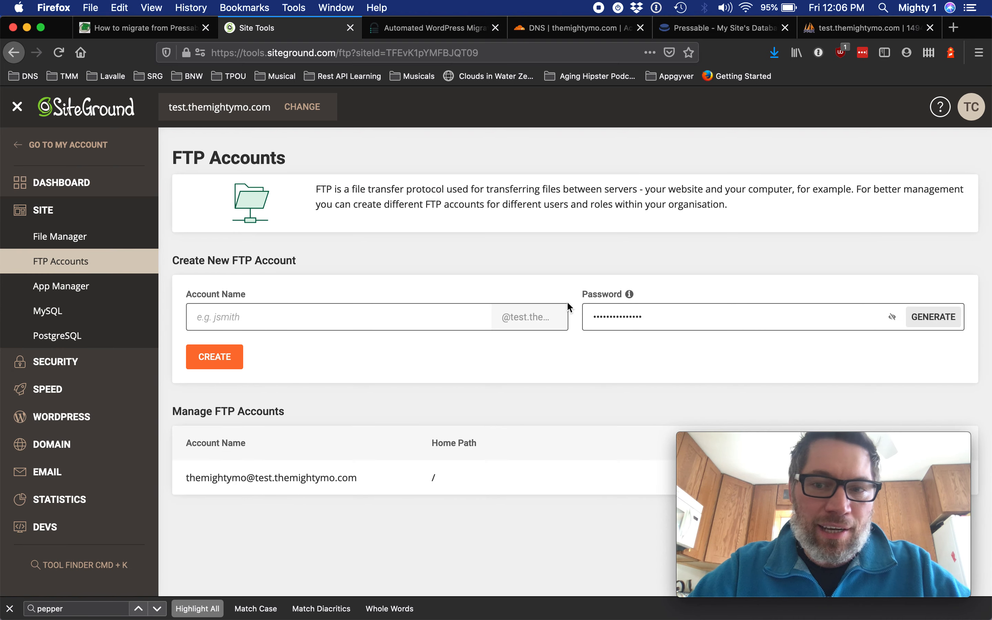
mouse_move(840, 445)
drag(839, 445, 529, 437)
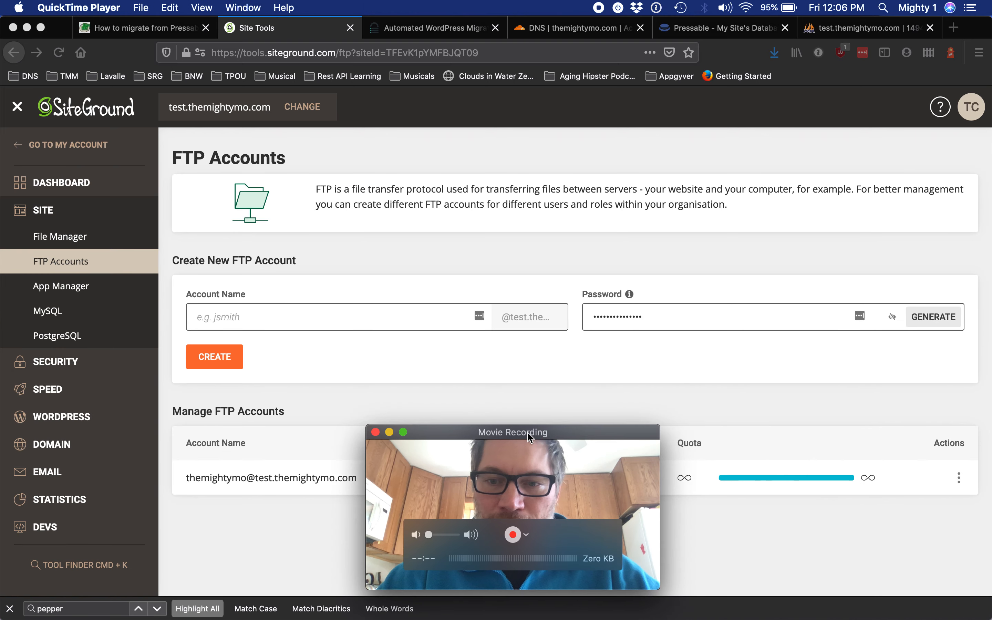
click(960, 485)
click(961, 482)
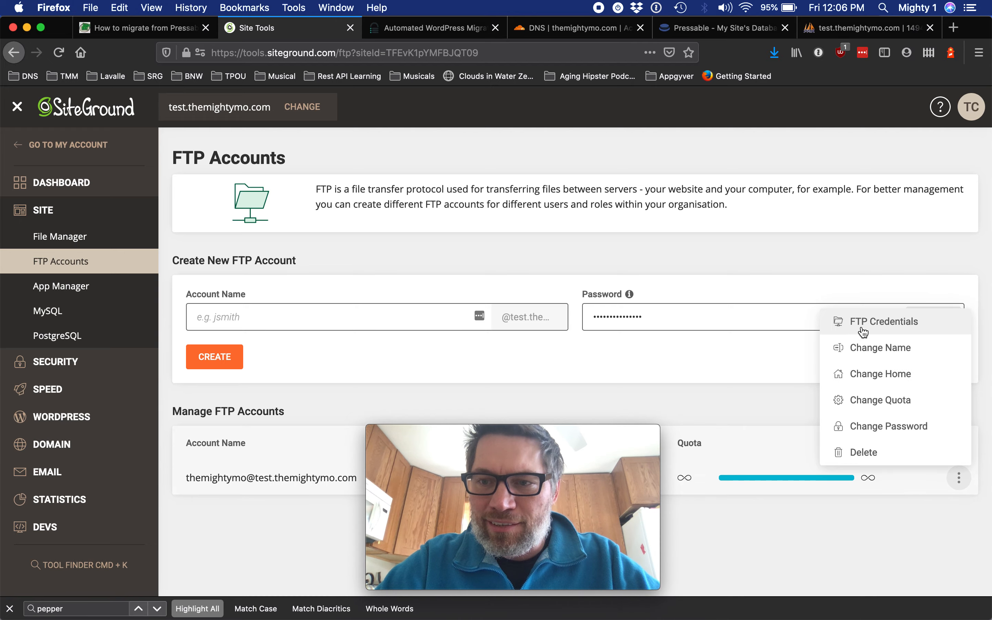
click(863, 328)
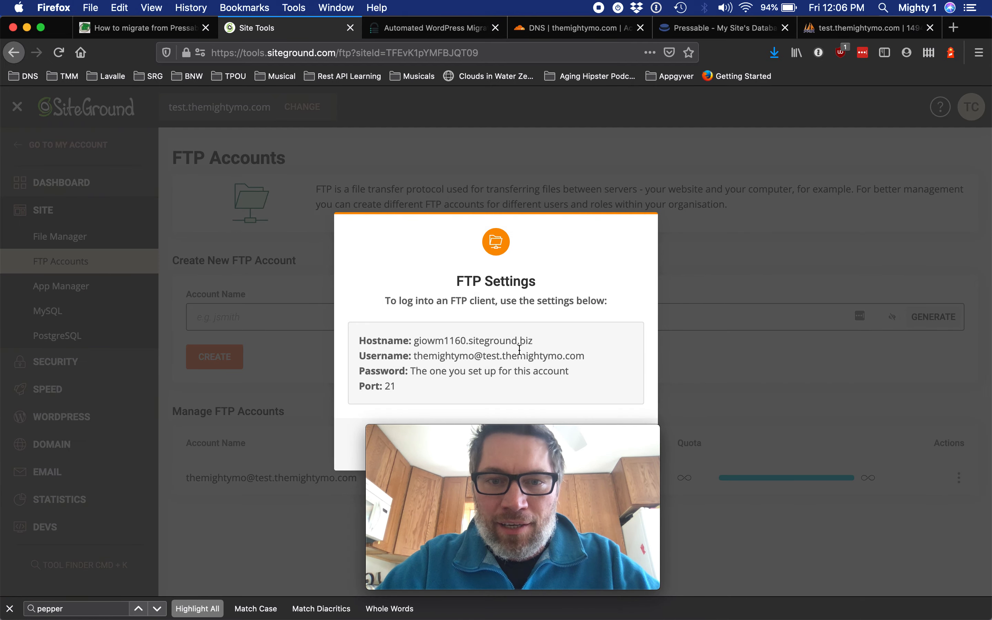
drag(534, 342, 414, 343)
click(417, 343)
click(533, 343)
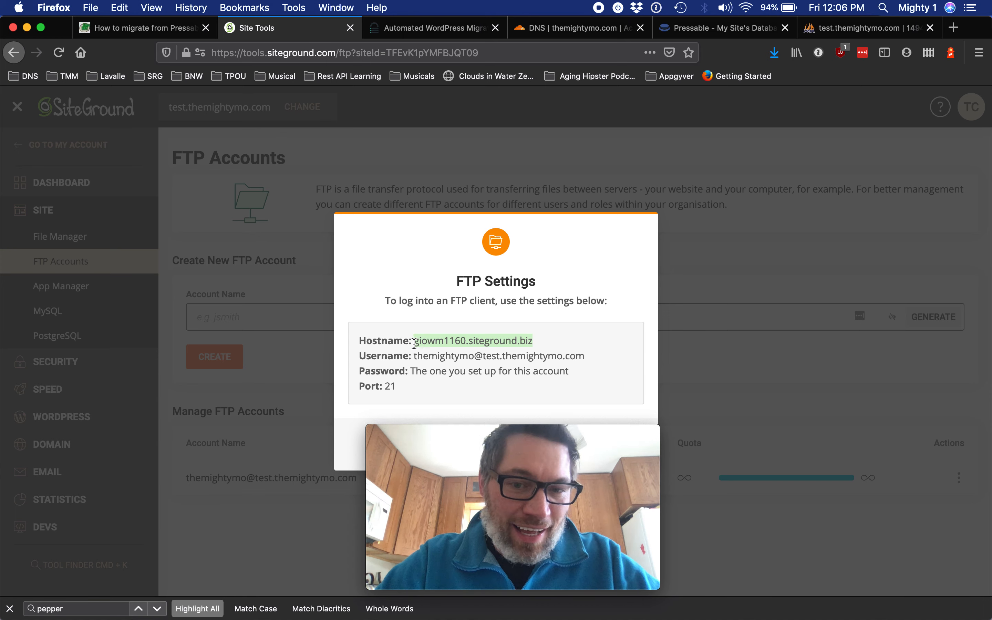
click(413, 343)
click(484, 431)
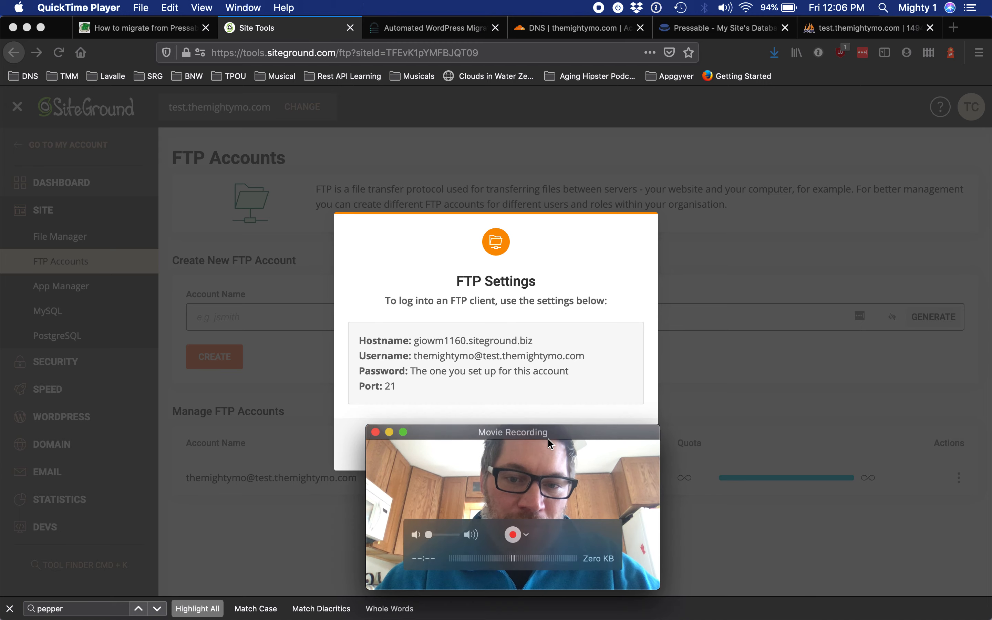
drag(549, 439, 880, 469)
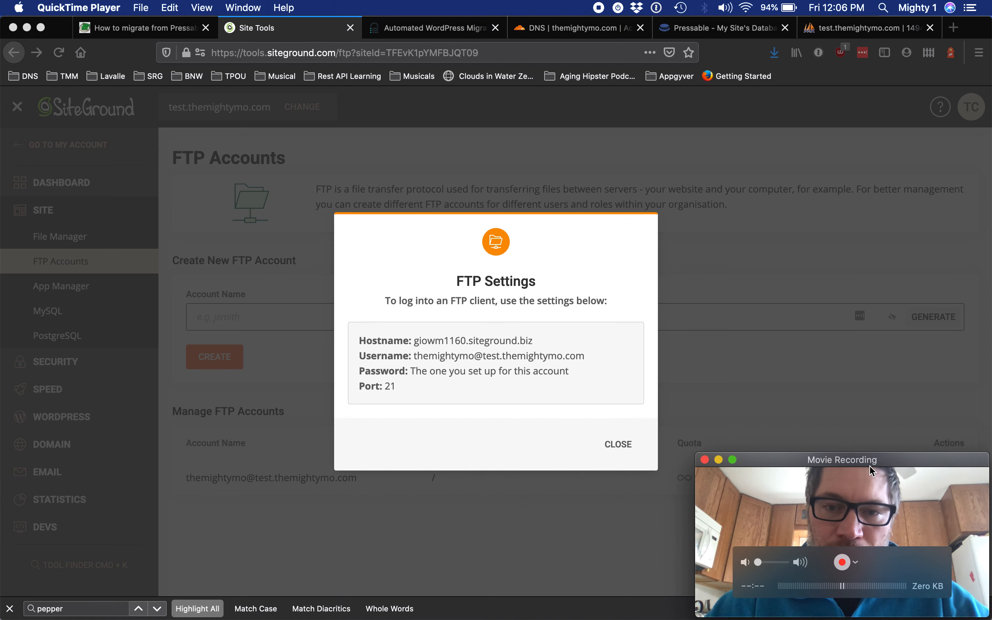
click(628, 447)
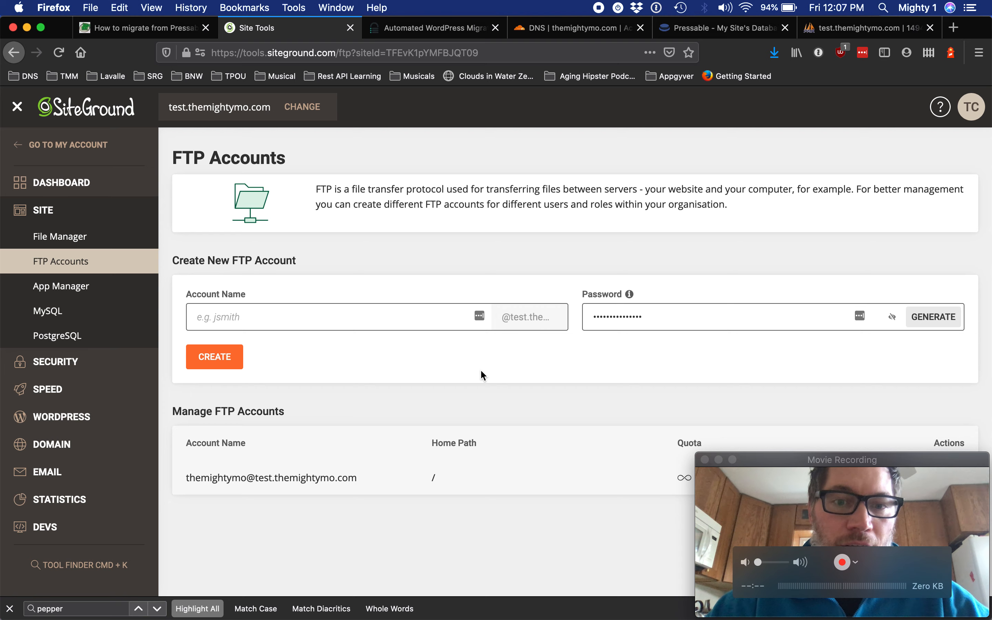
Enter test.themightymo.com as the migration form's Destination Site URL.
click(393, 28)
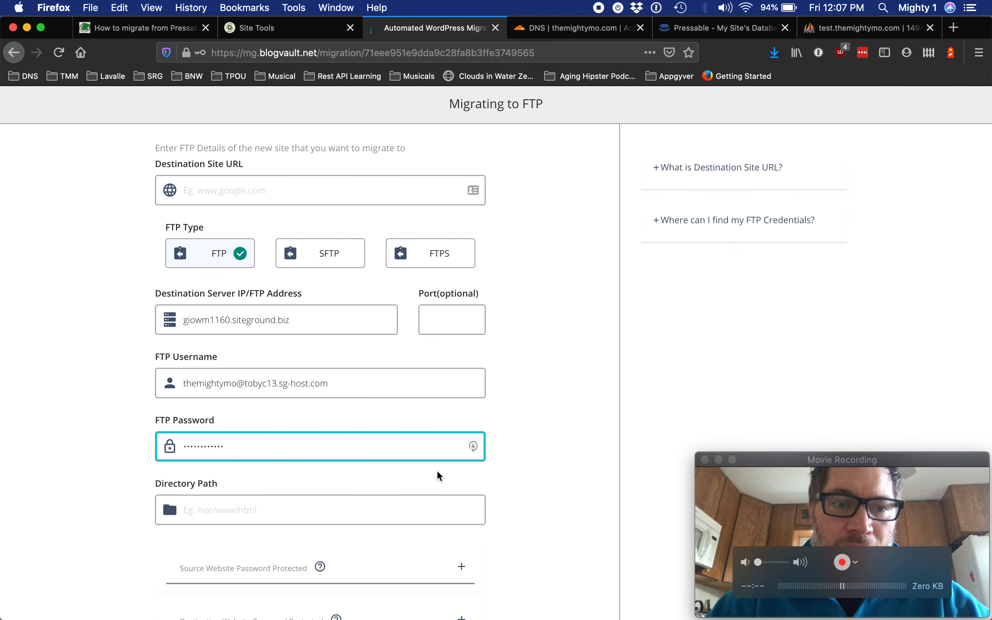
key(Tab)
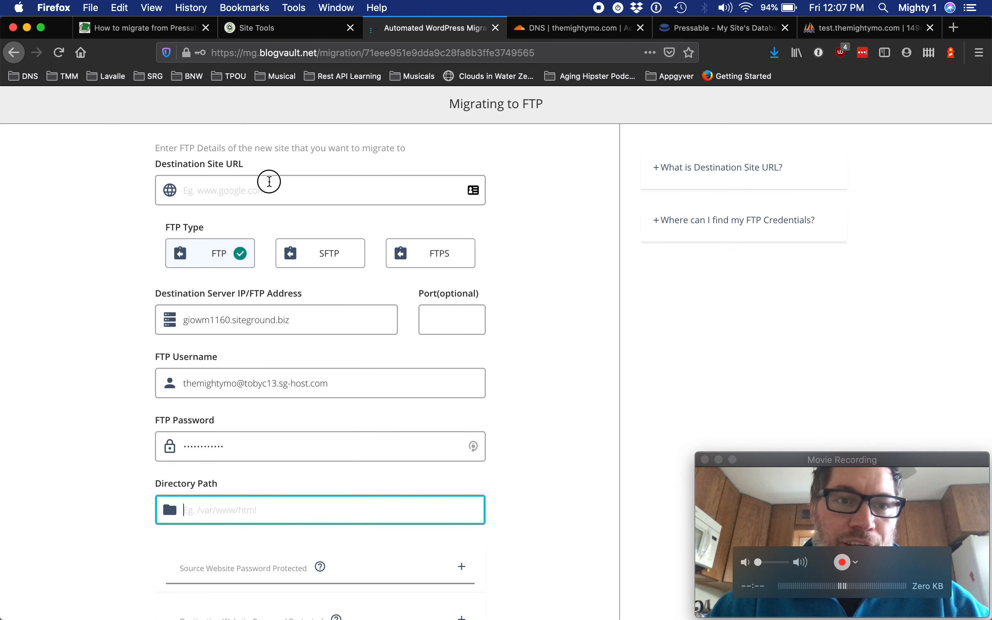
click(270, 182)
text(te)
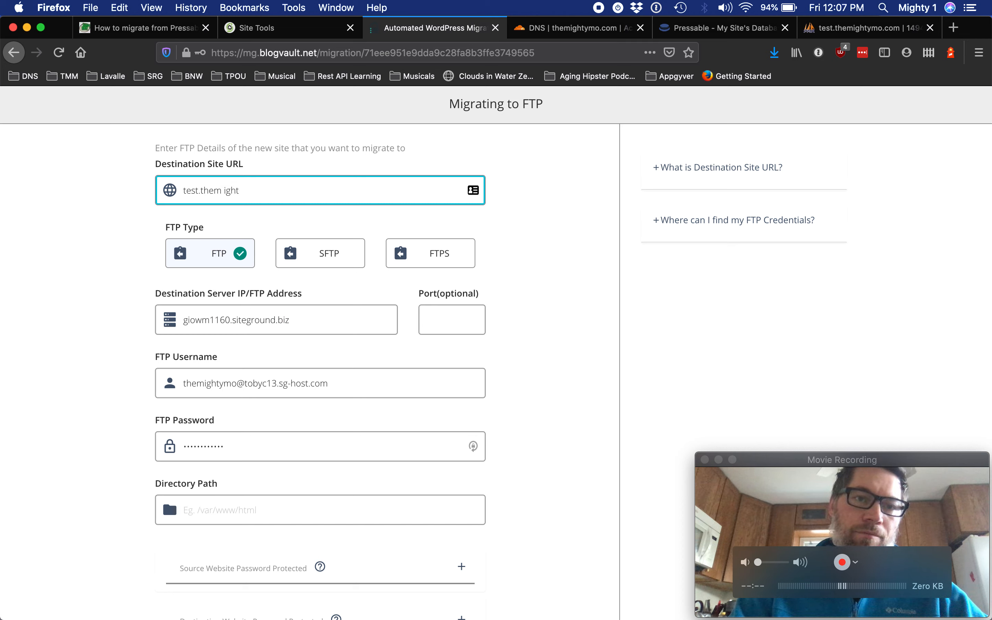
text(st.themightymo.com)
Set the migration form's directory path to /test.themightymo.com/public_html/.
click(225, 515)
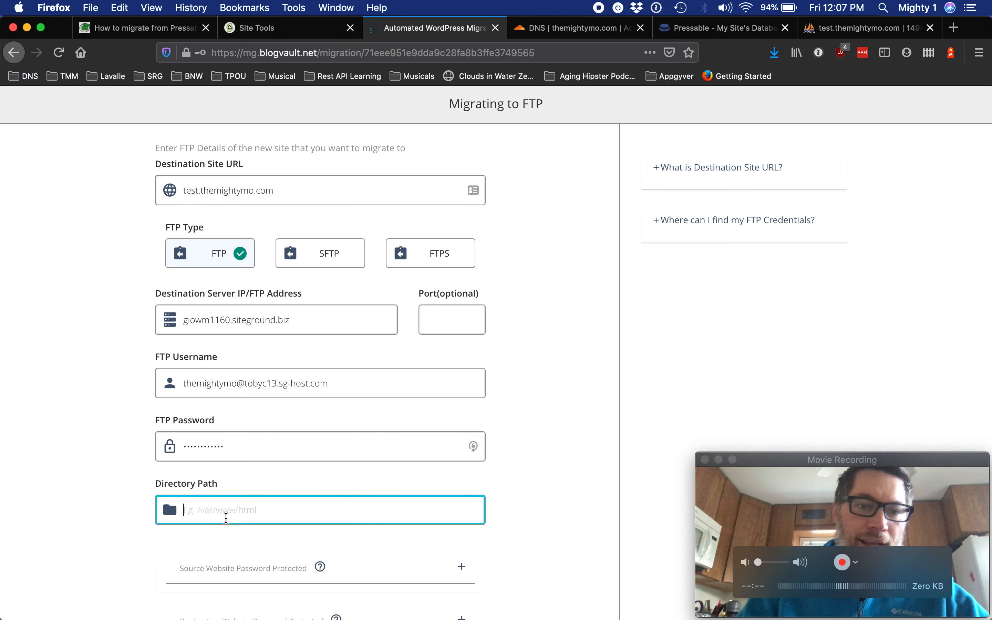
text(/)
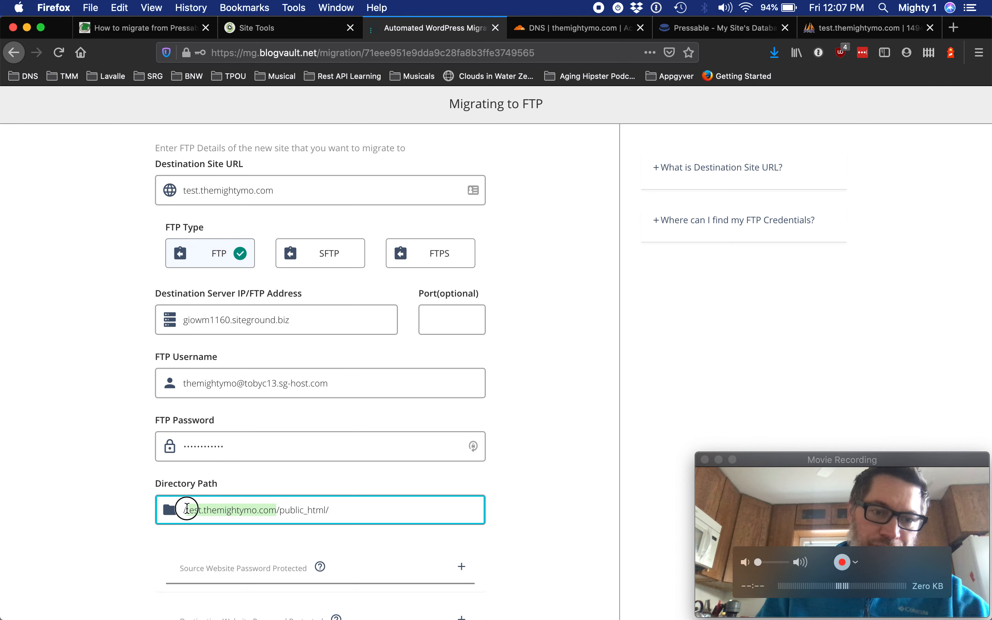
click(525, 505)
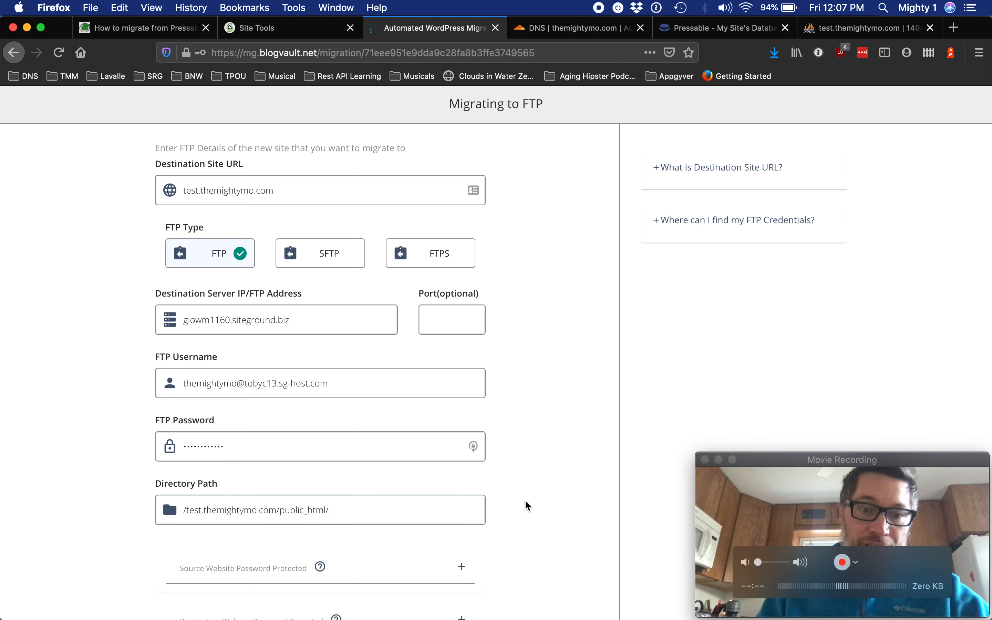
Start the migration, declining to save the login in the password managers.
scroll(527, 506, down, 5)
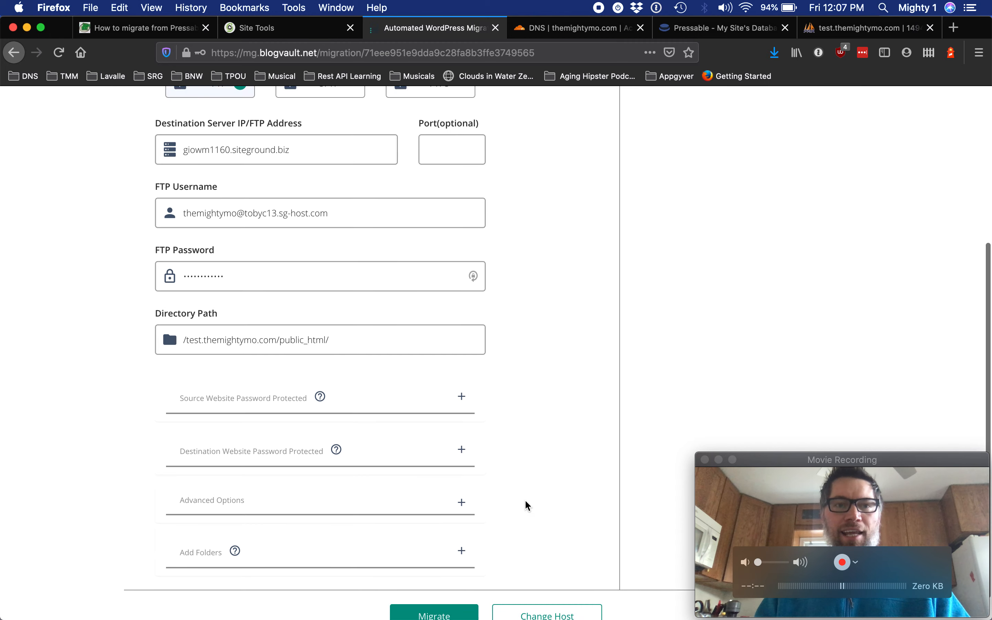
scroll(526, 501, up, 10)
scroll(526, 501, down, 3)
scroll(525, 506, down, 4)
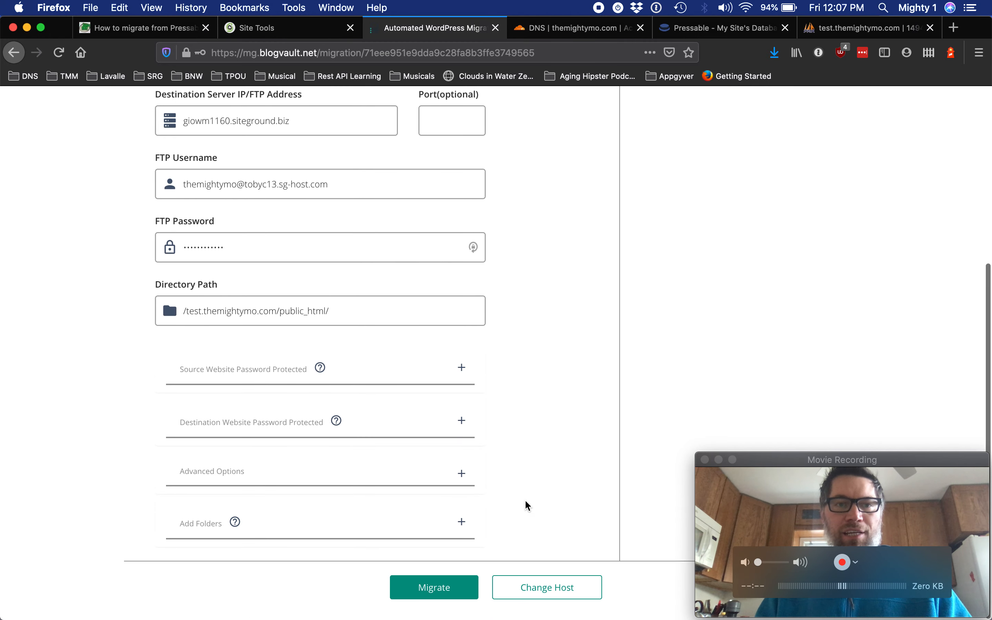
click(428, 588)
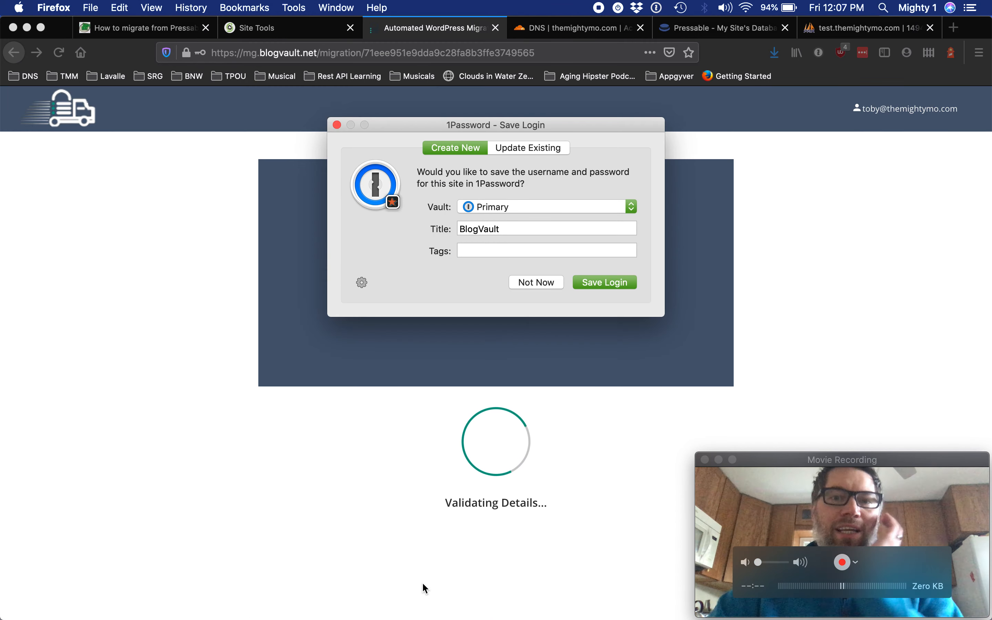
click(538, 284)
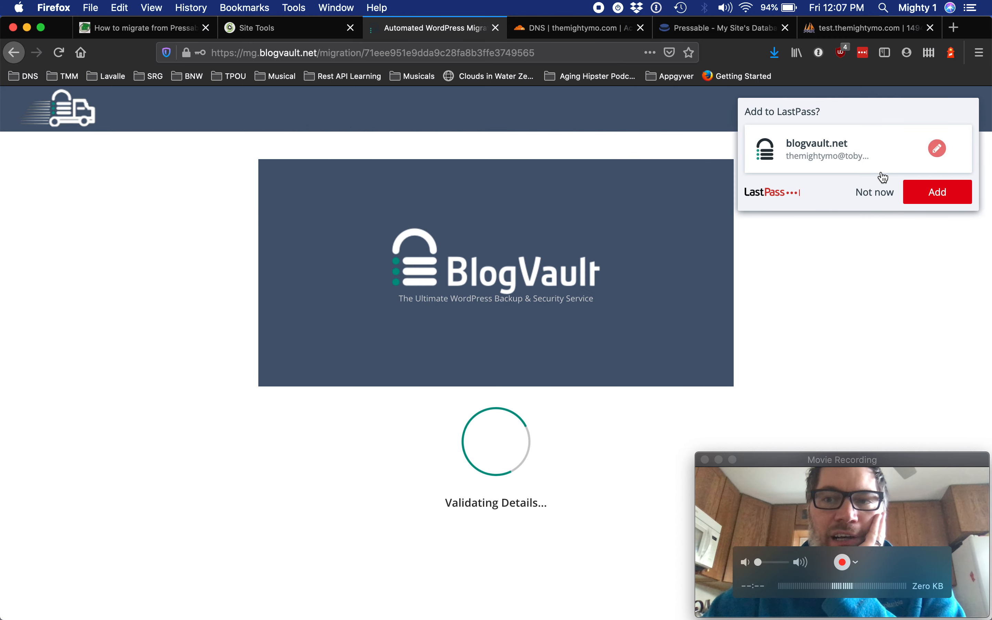
click(867, 192)
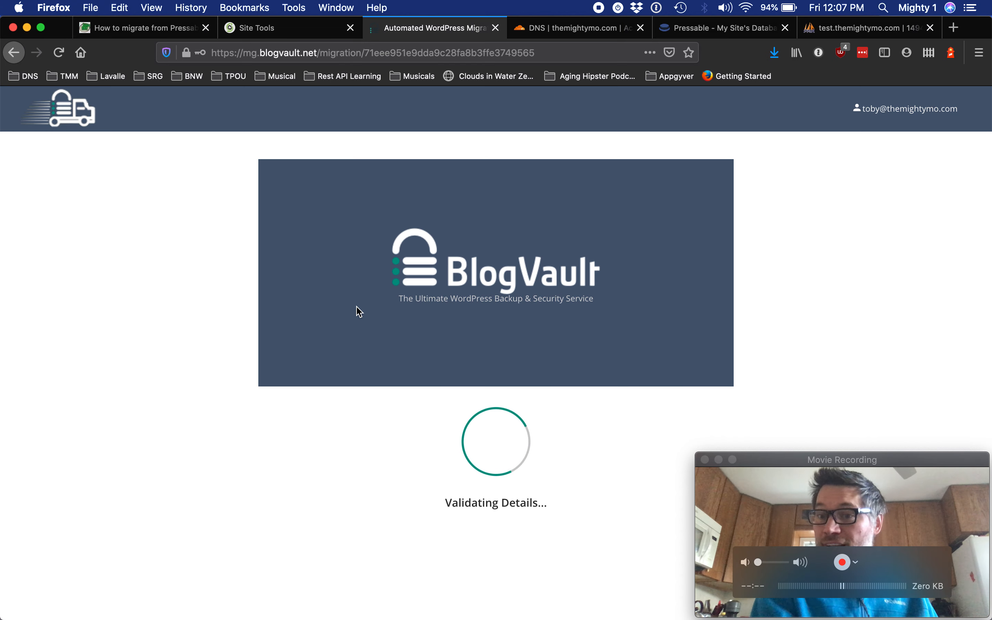
click(898, 519)
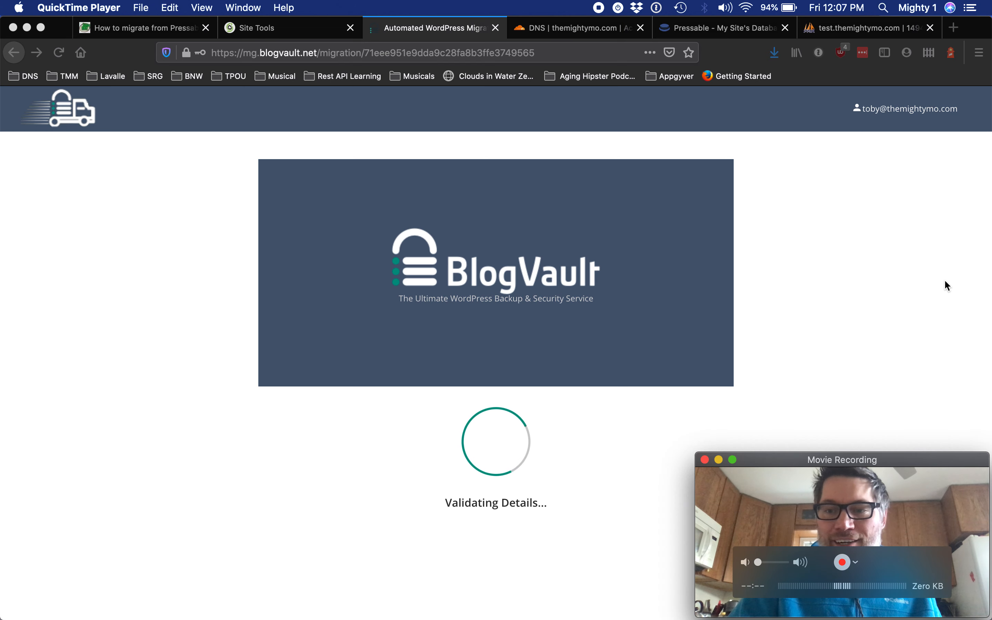
click(882, 416)
click(868, 489)
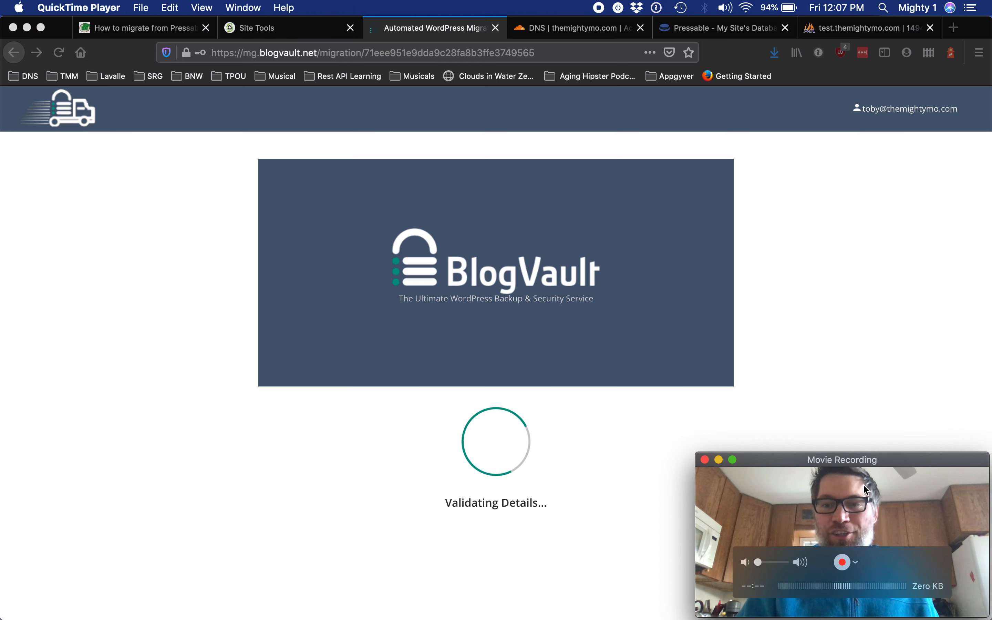
click(902, 377)
click(849, 494)
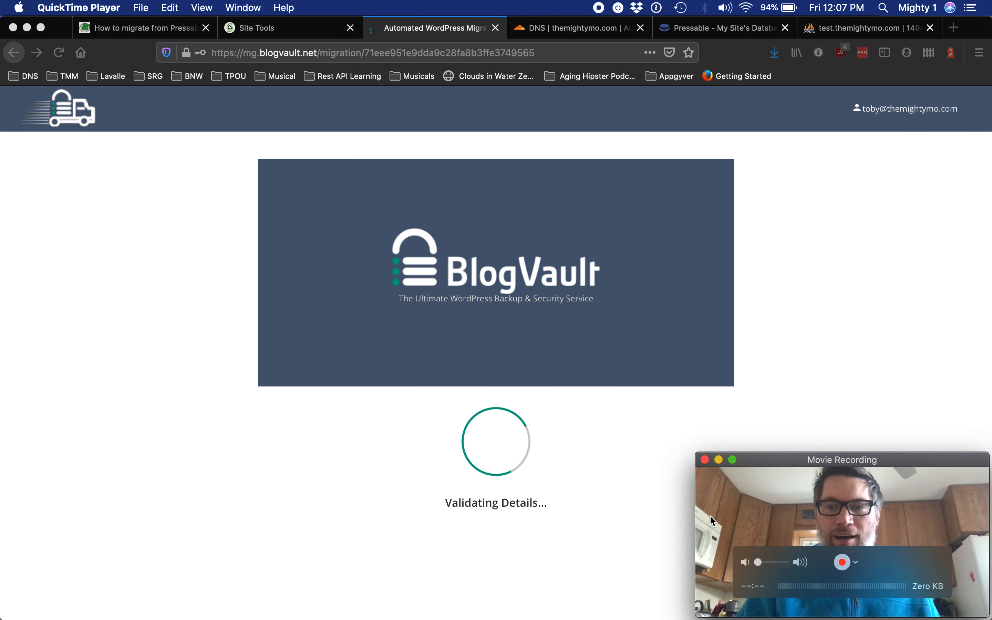
click(636, 525)
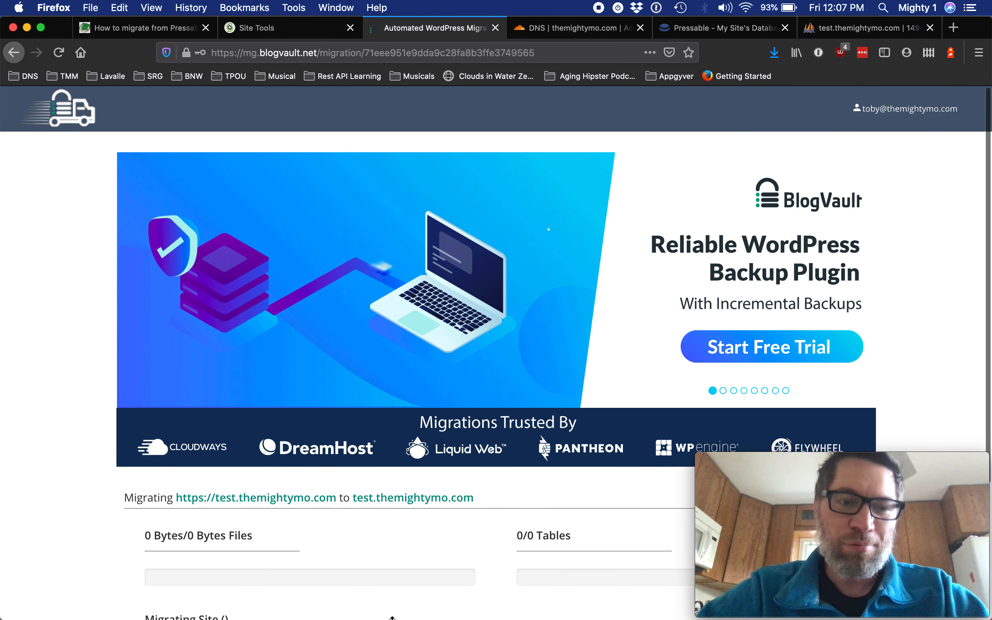
scroll(392, 615, down, 5)
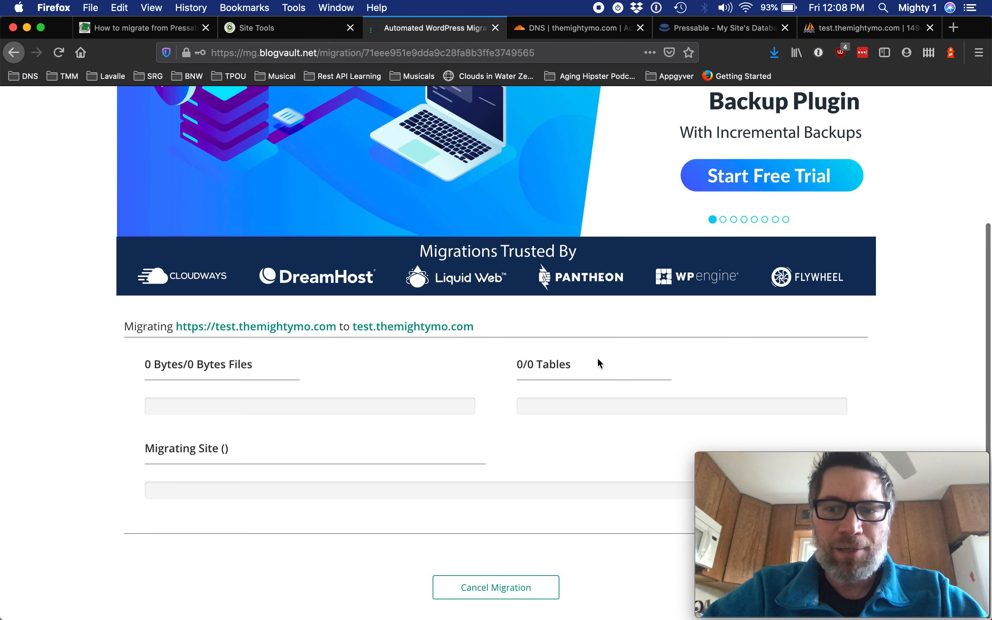
Read through the migration steps in the Pressable-to-SiteGround tutorial article.
click(299, 25)
key(ctrl+shift+Tab)
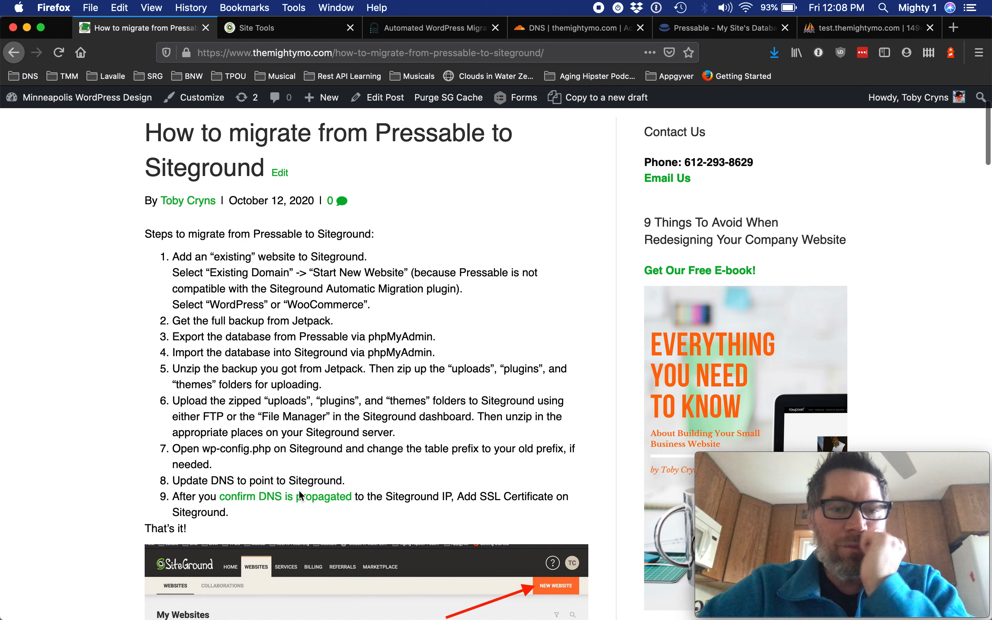
scroll(300, 491, down, 2)
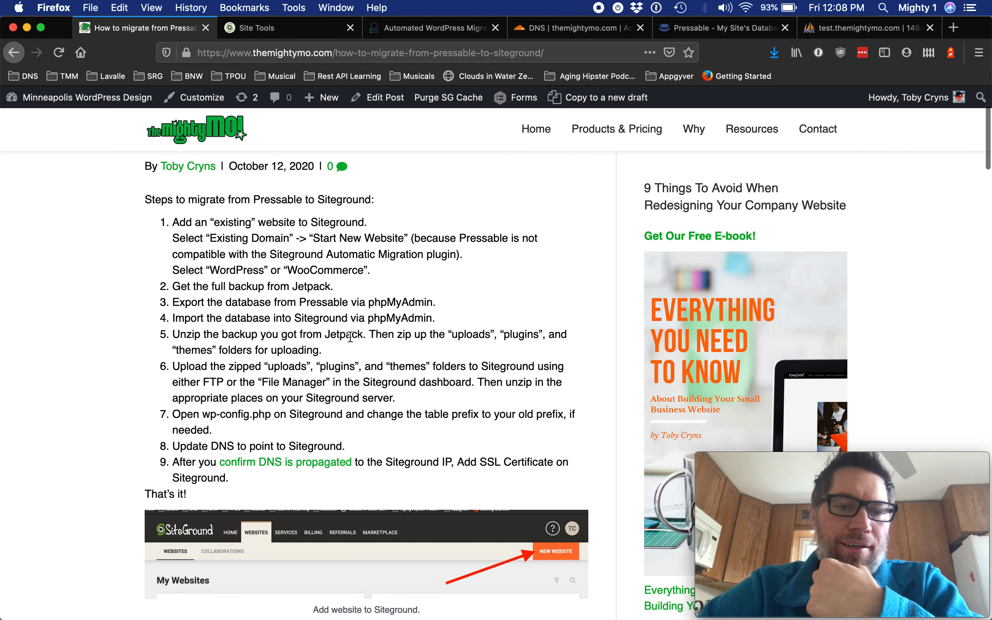
scroll(350, 337, down, 10)
mouse_move(789, 488)
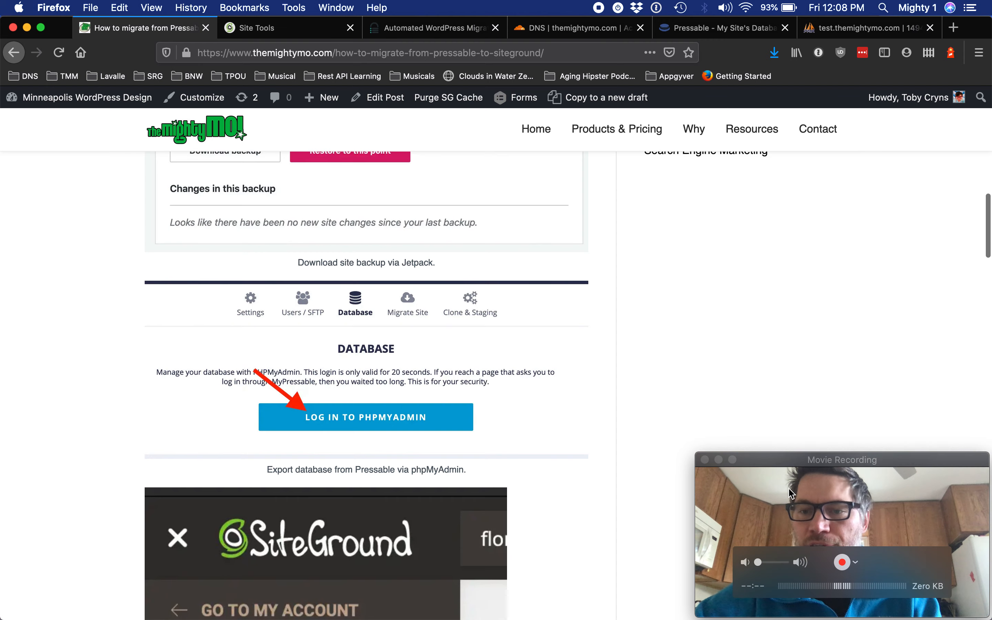